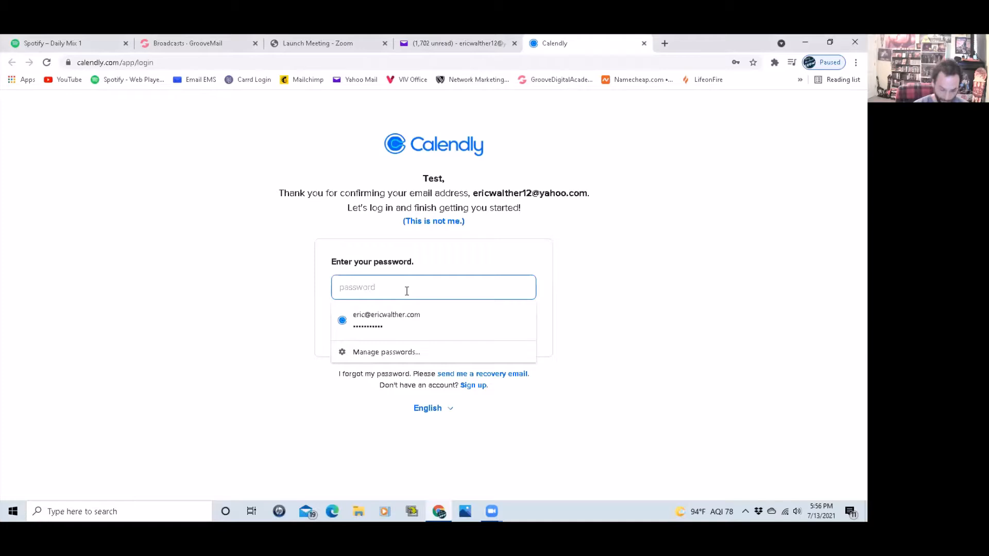
Log in to the new account with the account password and decline updating the password saved in the browser.
{"action": "type", "text": "***"}
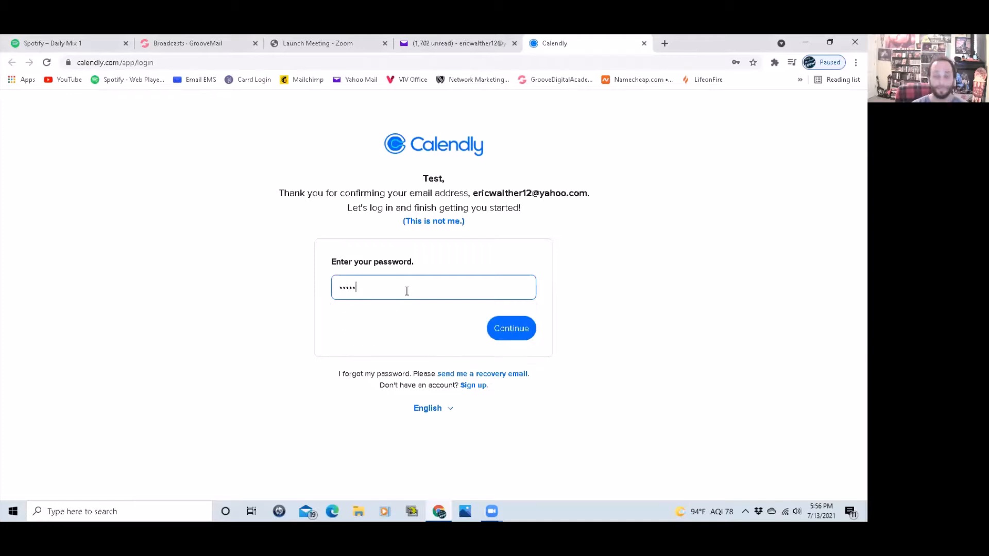
{"action": "key", "text": "Return"}
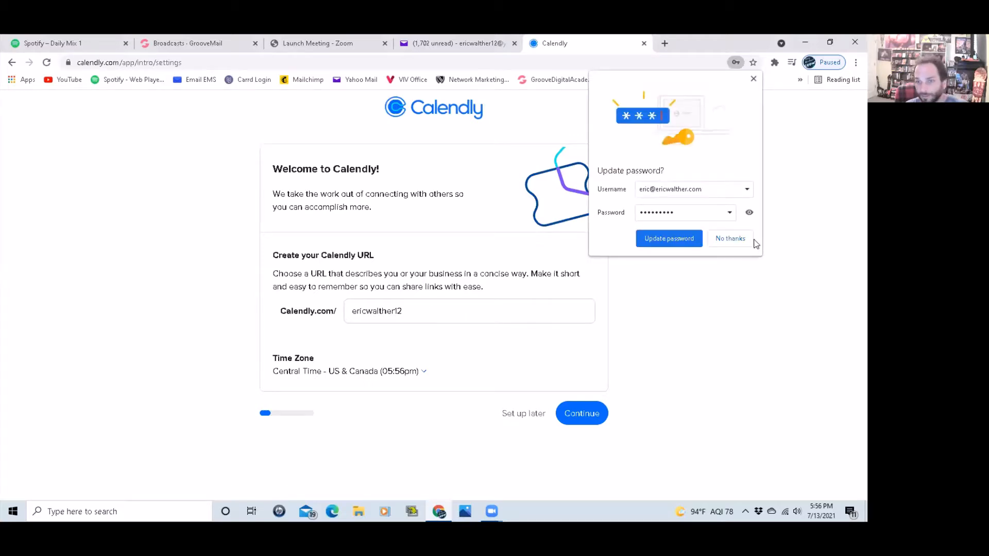
{"action": "left_click", "coordinate": [748, 243]}
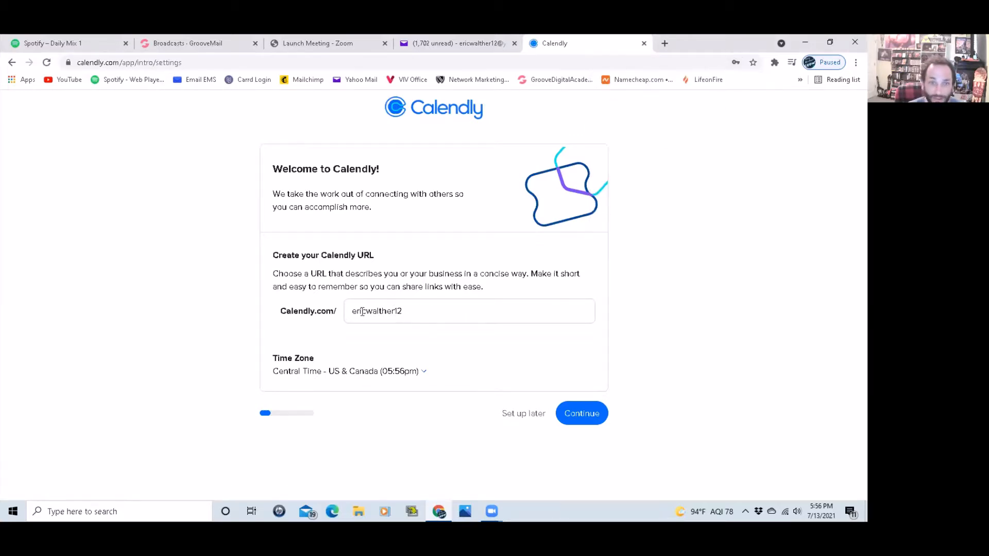
Set the personal Calendly URL to ericthetechmind and continue with the existing time zone.
{"action": "left_click_drag", "start_coordinate": [403, 312], "coordinate": [317, 310]}
{"action": "type", "text": "ericthetechmind"}
{"action": "key", "text": "ctrl+a"}
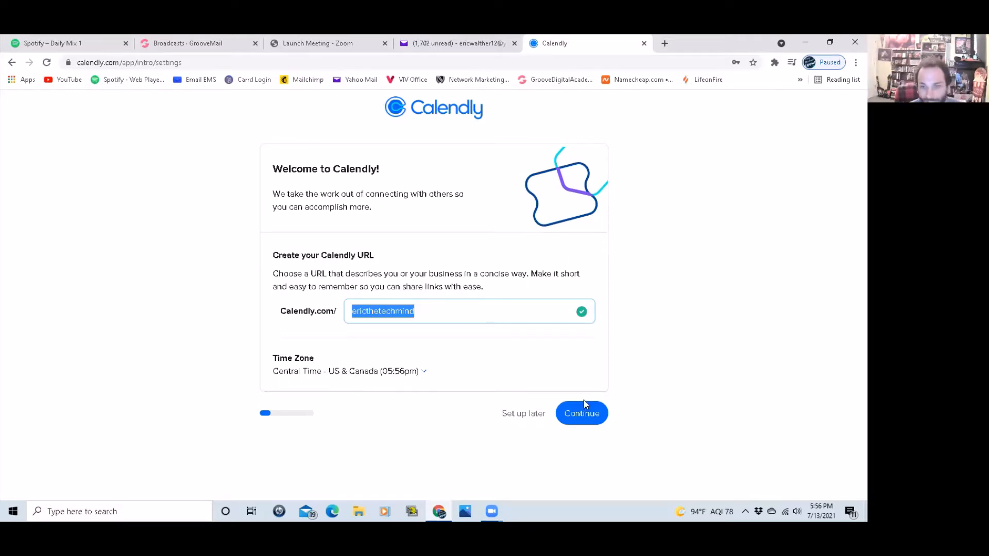
{"action": "left_click", "coordinate": [571, 416]}
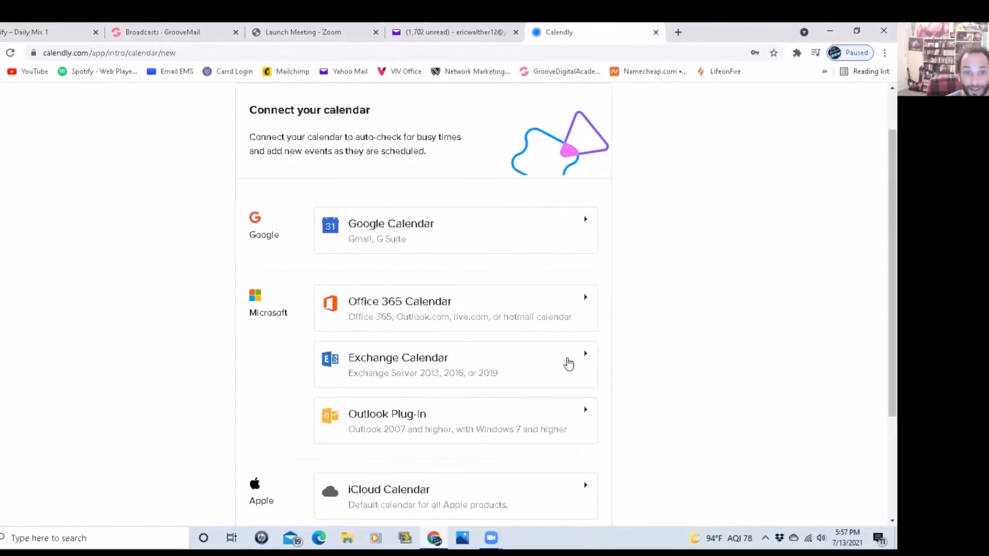
Connect Google Calendar by allowing Calendly access to the Google account, and accept the default conflict and event settings.
{"action": "left_click", "coordinate": [392, 231]}
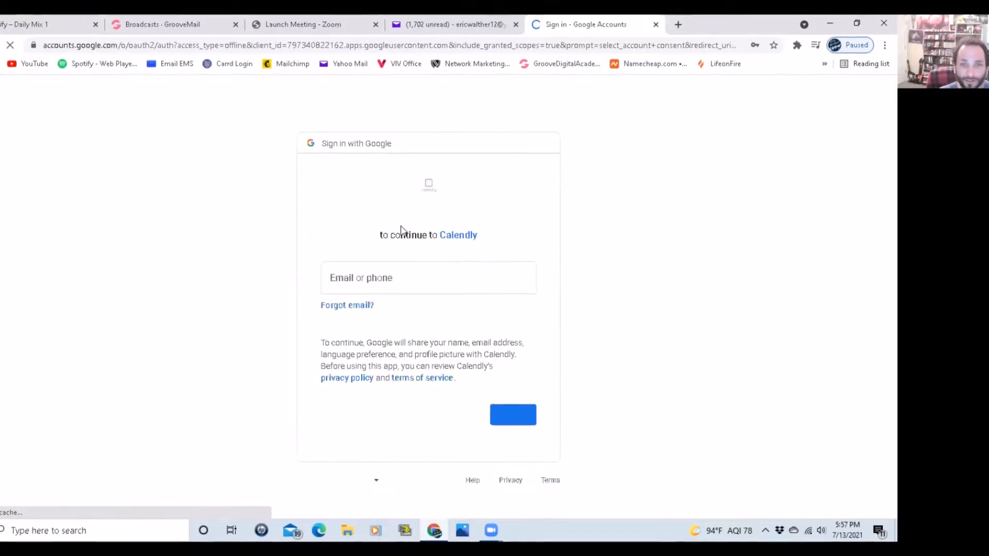
{"action": "left_click", "coordinate": [502, 413]}
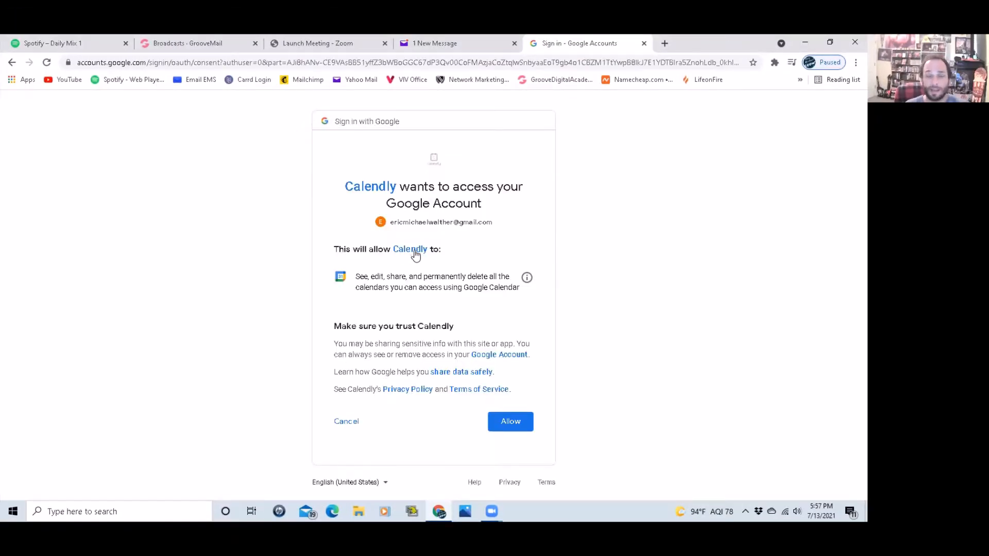
{"action": "left_click", "coordinate": [510, 421]}
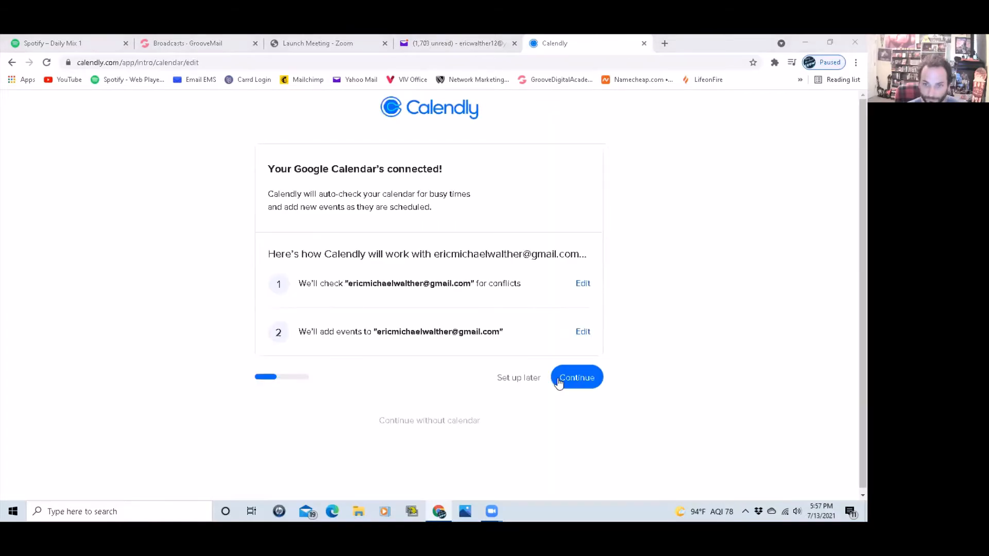
{"action": "left_click", "coordinate": [558, 381]}
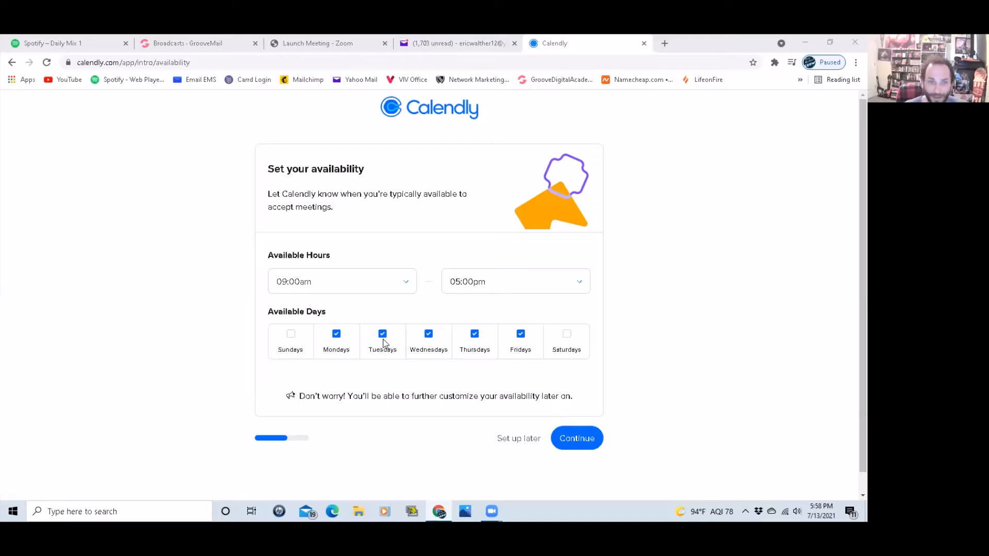
Replace Fridays with Saturdays in the available days, skip ahead, and finish the setup wizard with the Freelance + Consultant role.
{"action": "left_click", "coordinate": [520, 334]}
{"action": "left_click", "coordinate": [566, 335]}
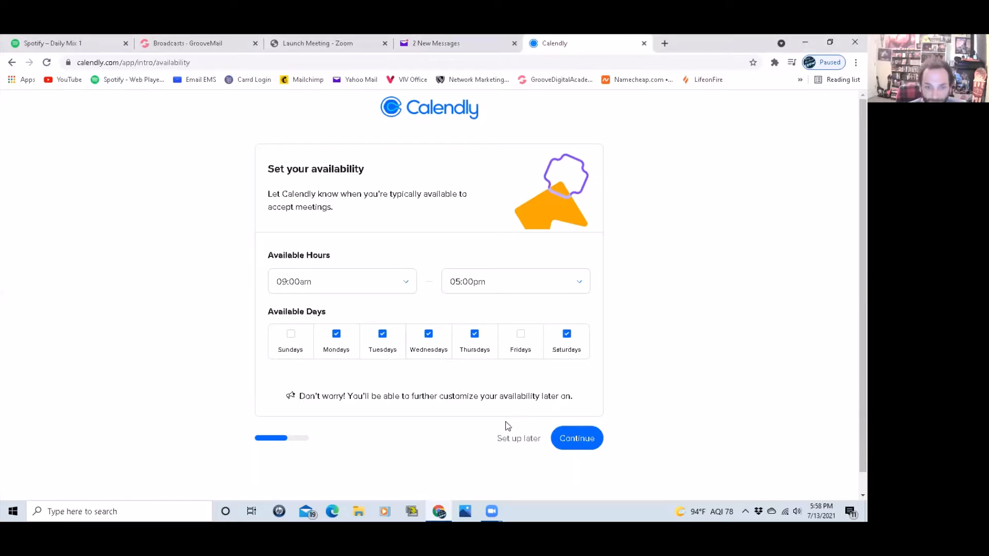
{"action": "left_click", "coordinate": [503, 439]}
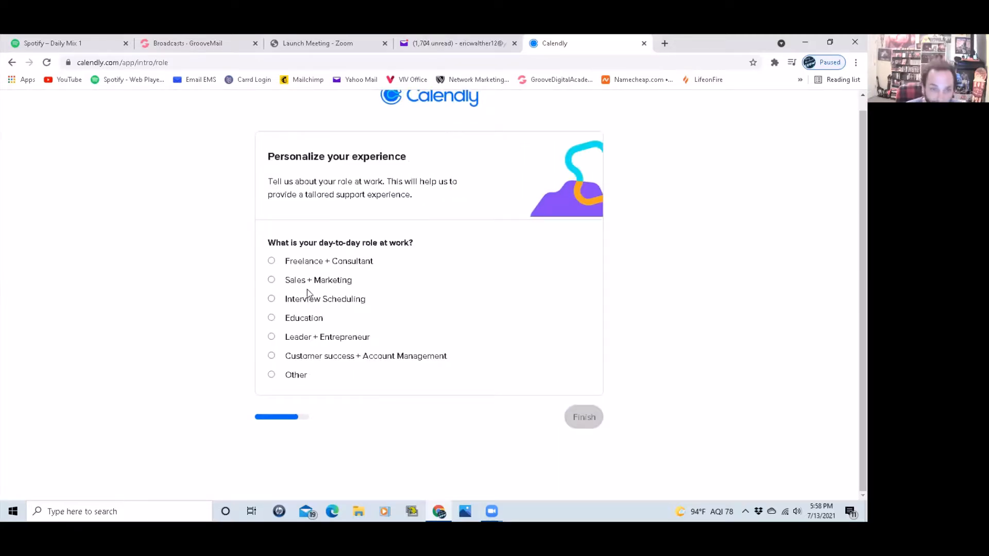
{"action": "left_click", "coordinate": [308, 261]}
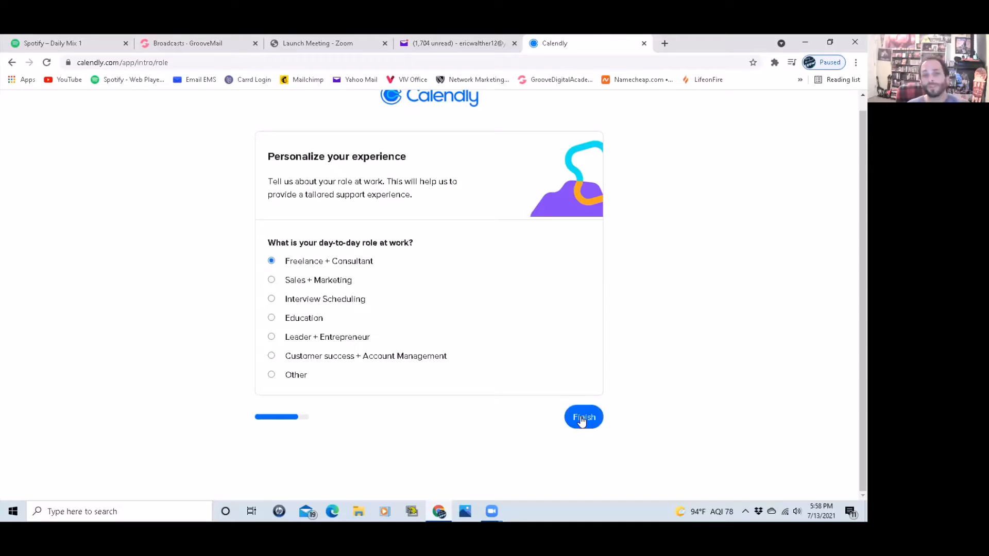
{"action": "left_click", "coordinate": [581, 420]}
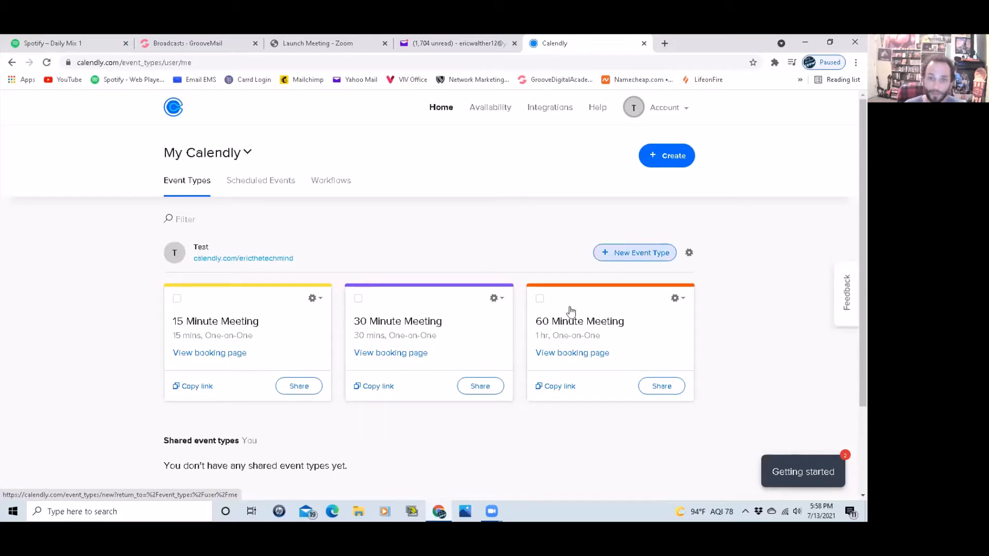
Create a new One-on-One event type and name it Eric the TECH MIND.
{"action": "left_click", "coordinate": [621, 261]}
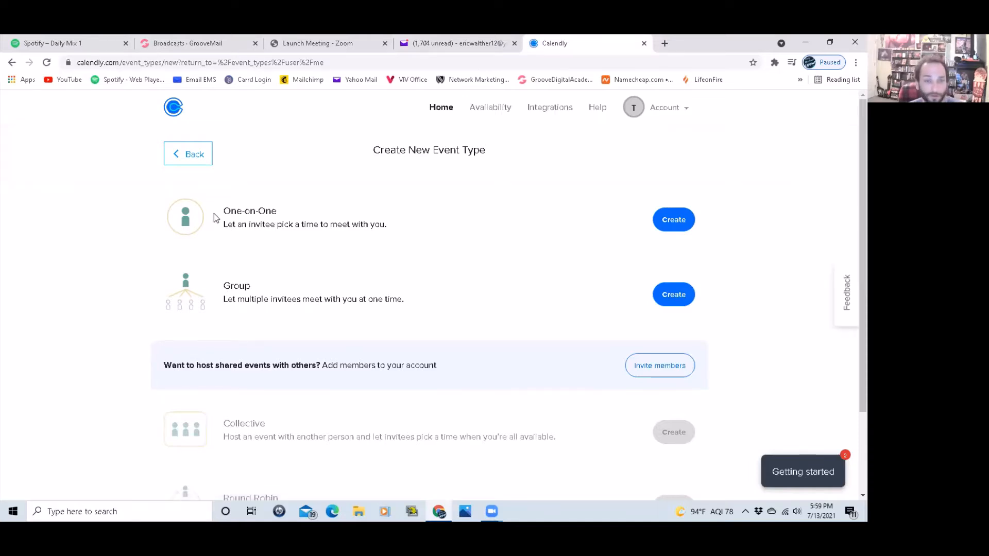
{"action": "left_click_drag", "start_coordinate": [302, 225], "coordinate": [276, 278]}
{"action": "left_click", "coordinate": [277, 278]}
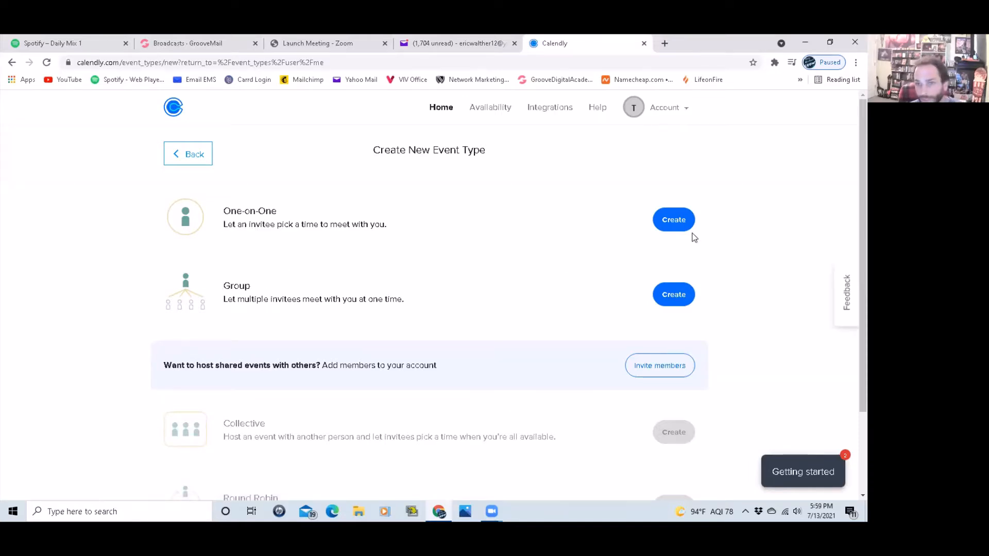
{"action": "left_click", "coordinate": [673, 220]}
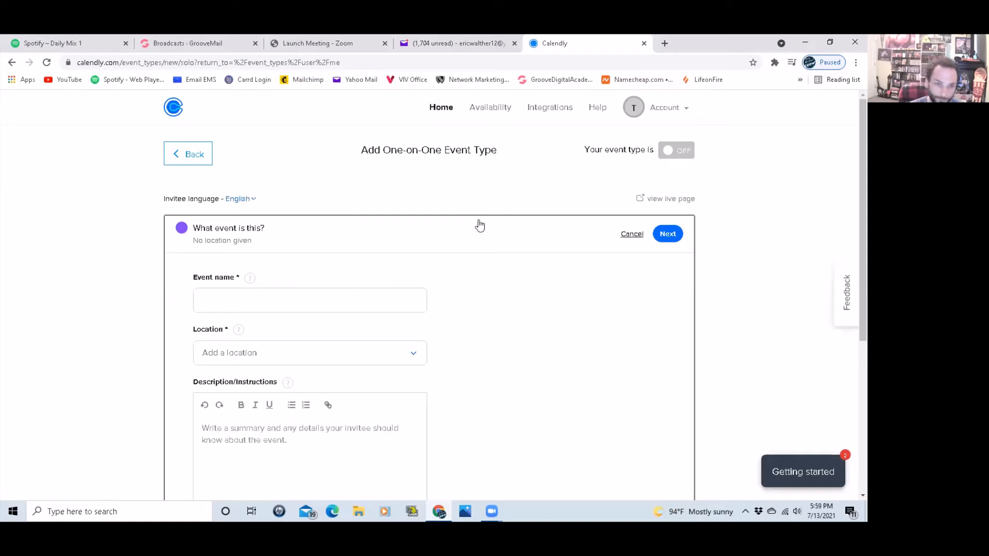
{"action": "left_click", "coordinate": [258, 305]}
{"action": "type", "text": "Eri"}
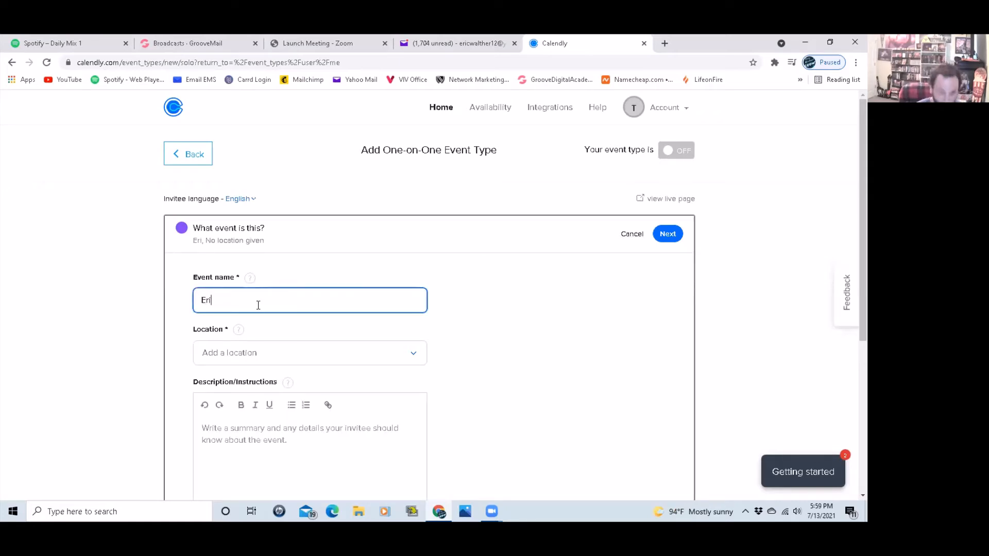
{"action": "type", "text": "c the TECH MIND"}
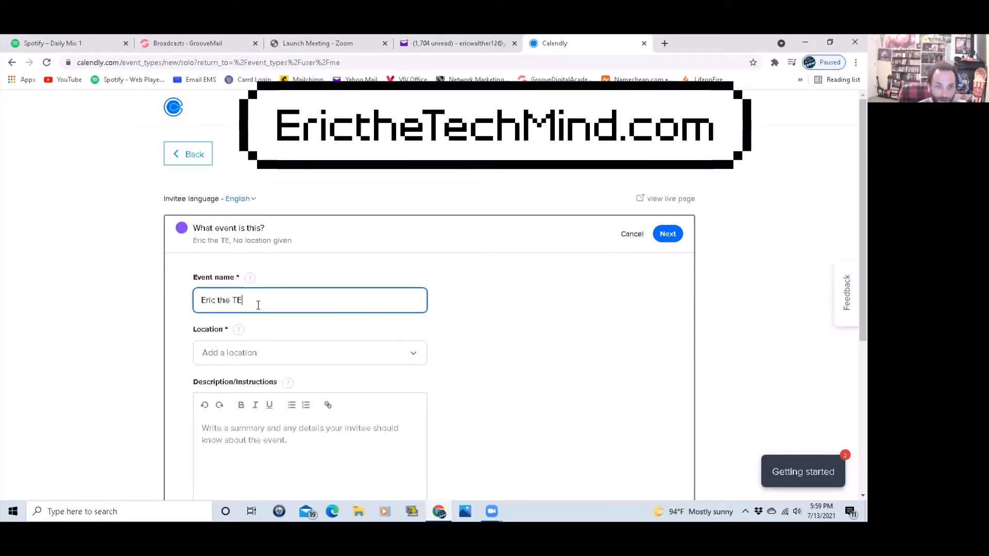
Add Phone call as the event location, with the option that the host calls the invitee.
{"action": "left_click", "coordinate": [273, 357]}
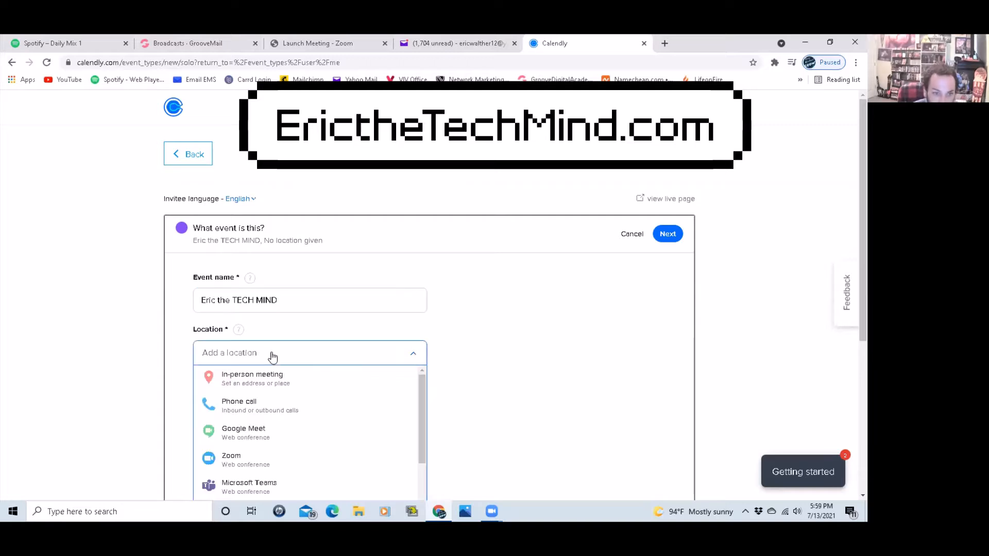
{"action": "left_click", "coordinate": [310, 352]}
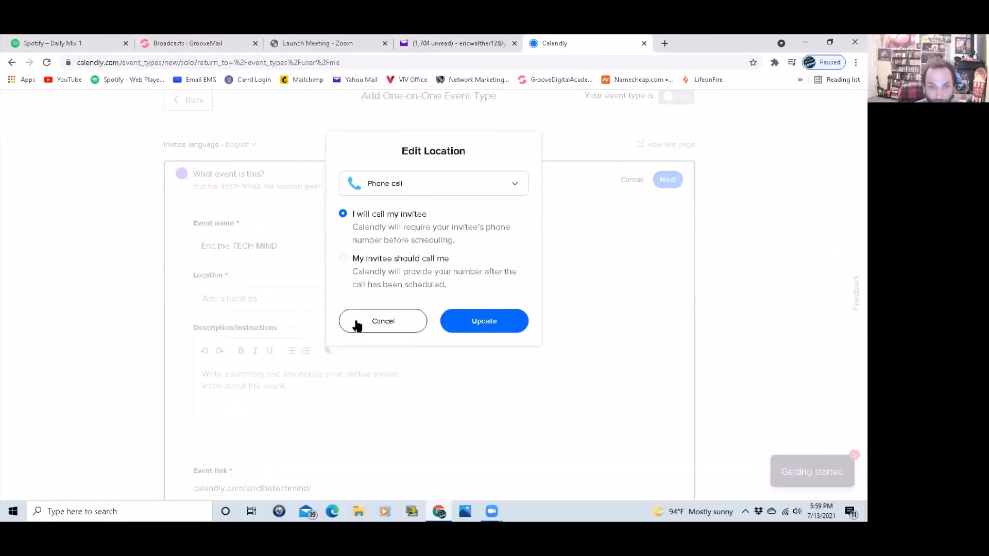
{"action": "left_click", "coordinate": [468, 324]}
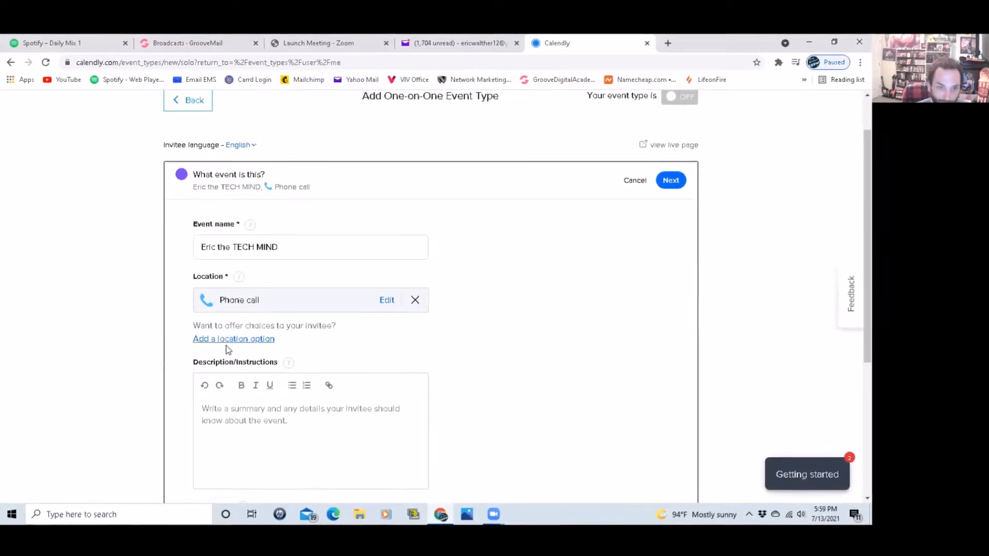
Add Zoom as a second location option for the event.
{"action": "left_click", "coordinate": [226, 339]}
{"action": "left_click", "coordinate": [292, 332]}
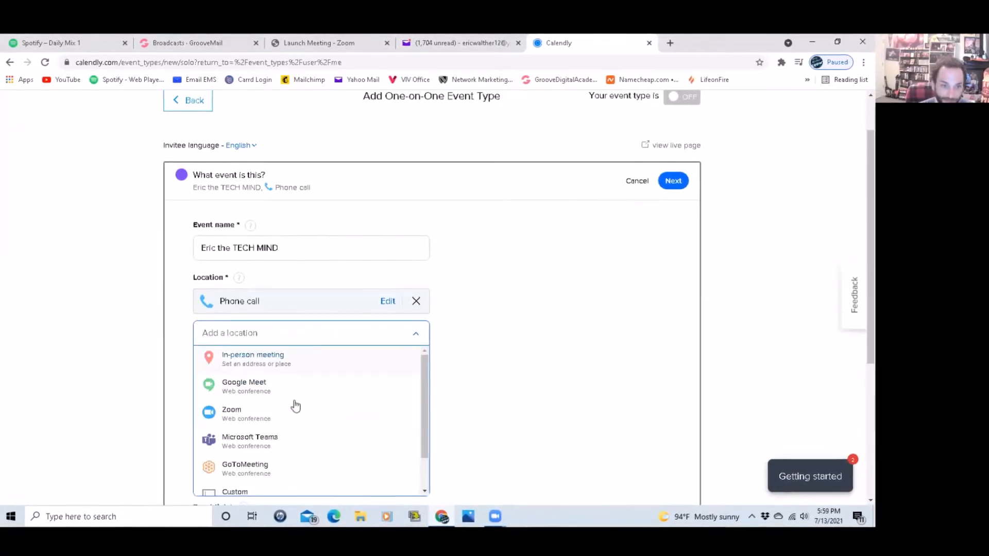
{"action": "left_click", "coordinate": [294, 412]}
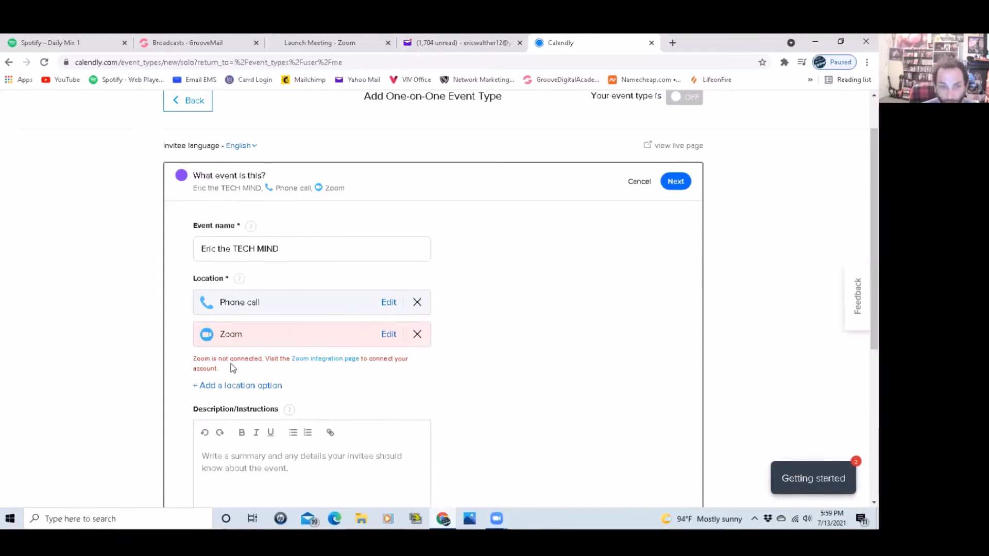
Connect the Zoom account to Calendly through the Zoom integration page and go back to the event types.
{"action": "left_click_drag", "start_coordinate": [205, 359], "coordinate": [404, 376]}
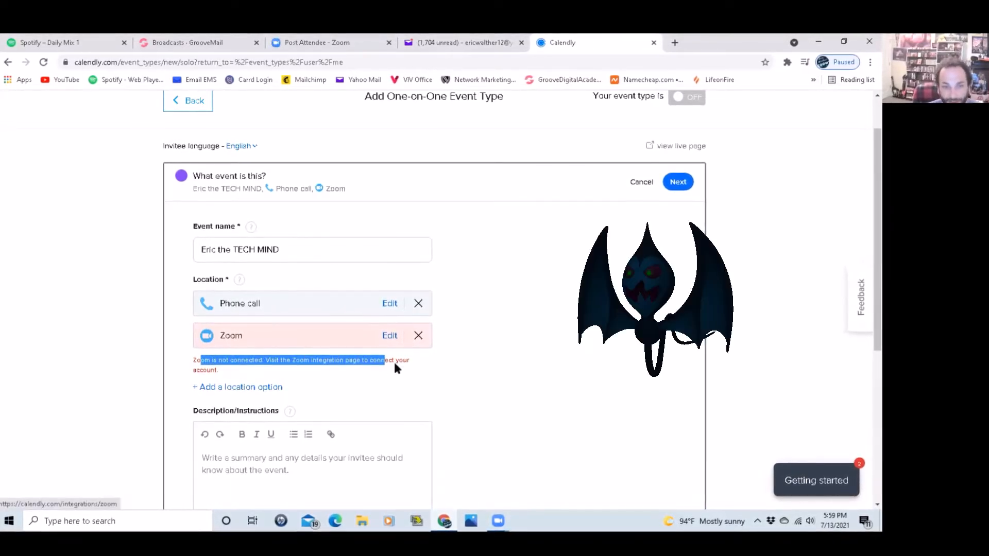
{"action": "left_click", "coordinate": [405, 376]}
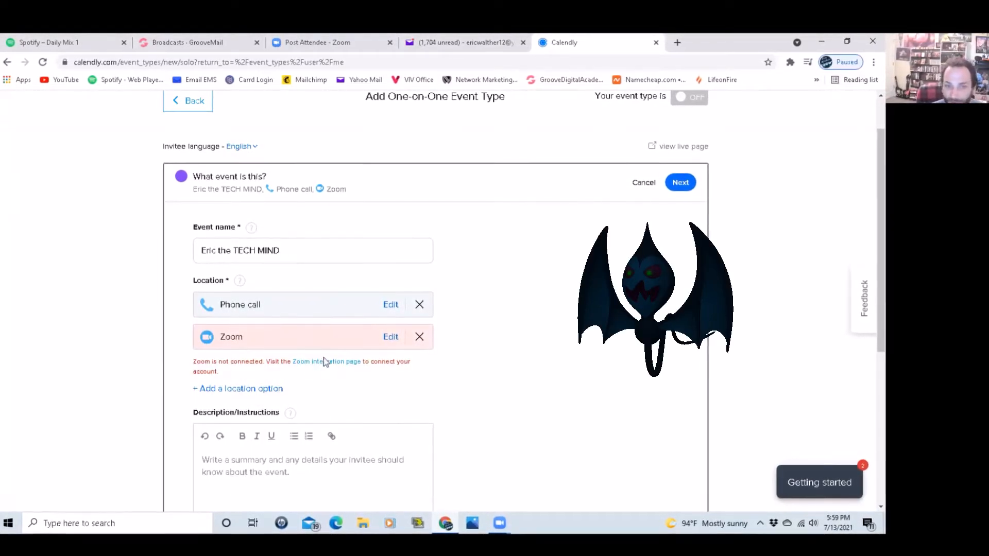
{"action": "left_click", "coordinate": [321, 363]}
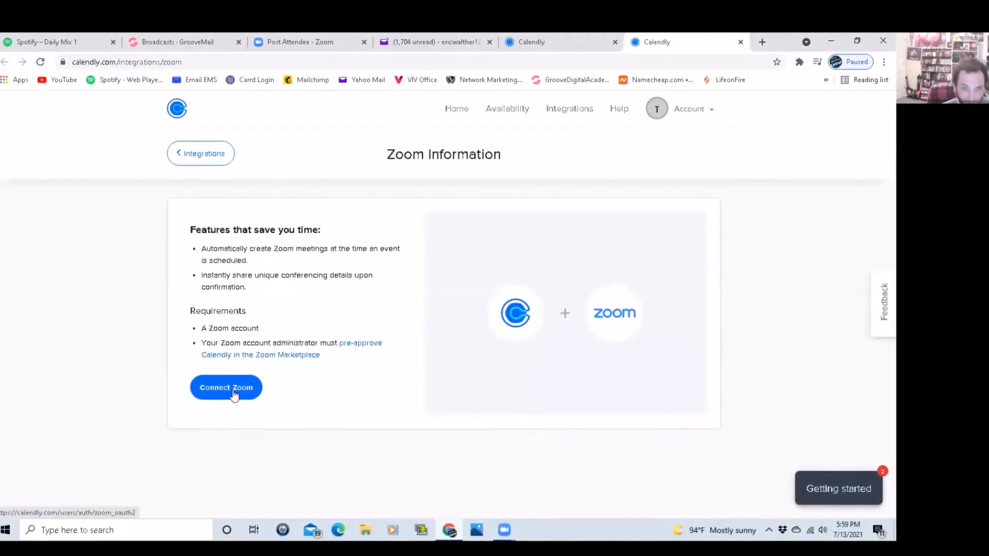
{"action": "left_click", "coordinate": [233, 395]}
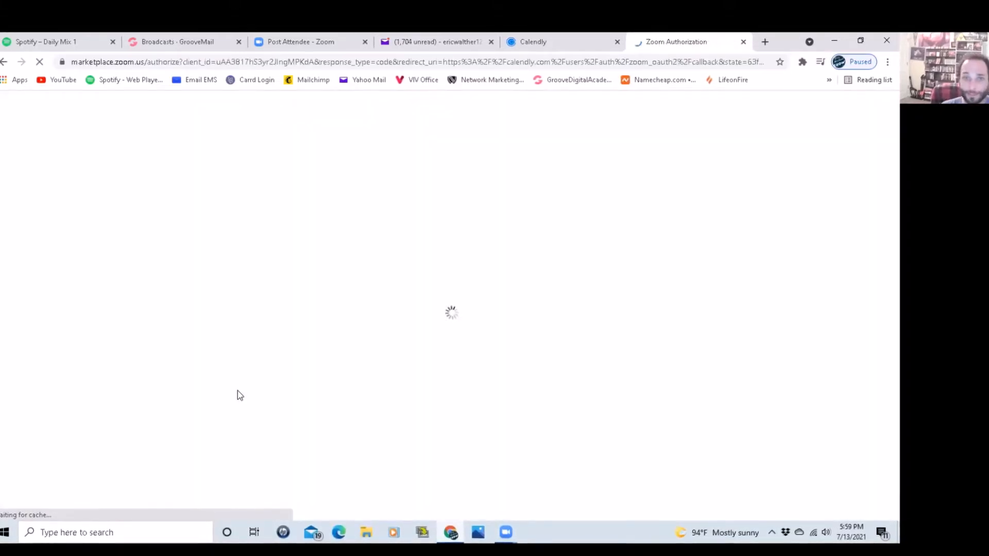
{"action": "scroll", "coordinate": [422, 263], "scroll_direction": "down", "scroll_amount": 3}
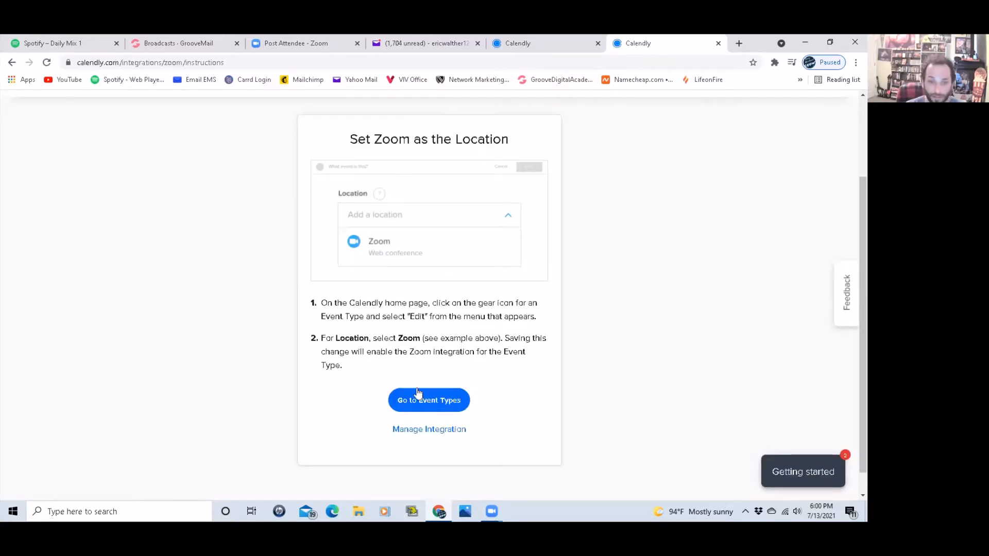
{"action": "left_click", "coordinate": [418, 401]}
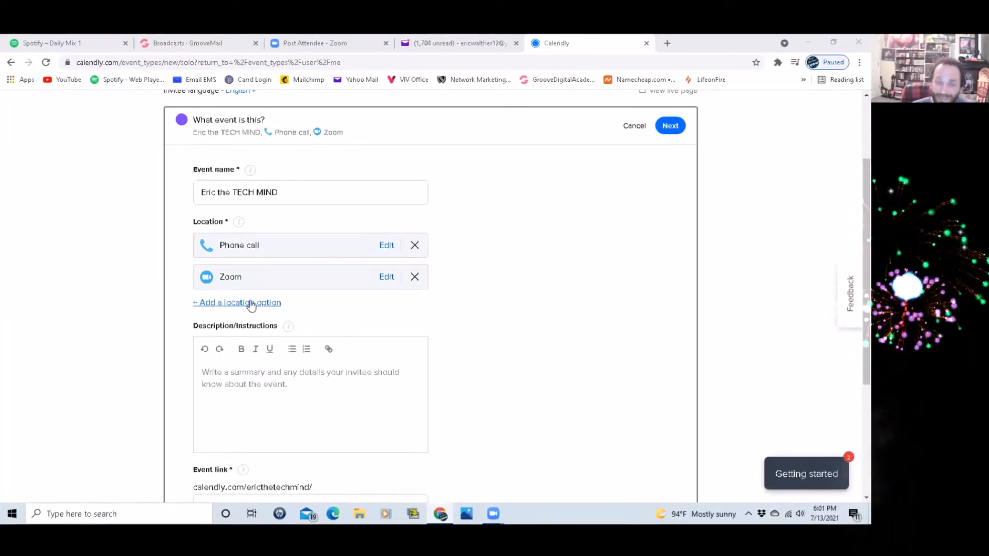
Look through the remaining location options for the event without adding another one.
{"action": "left_click", "coordinate": [216, 305]}
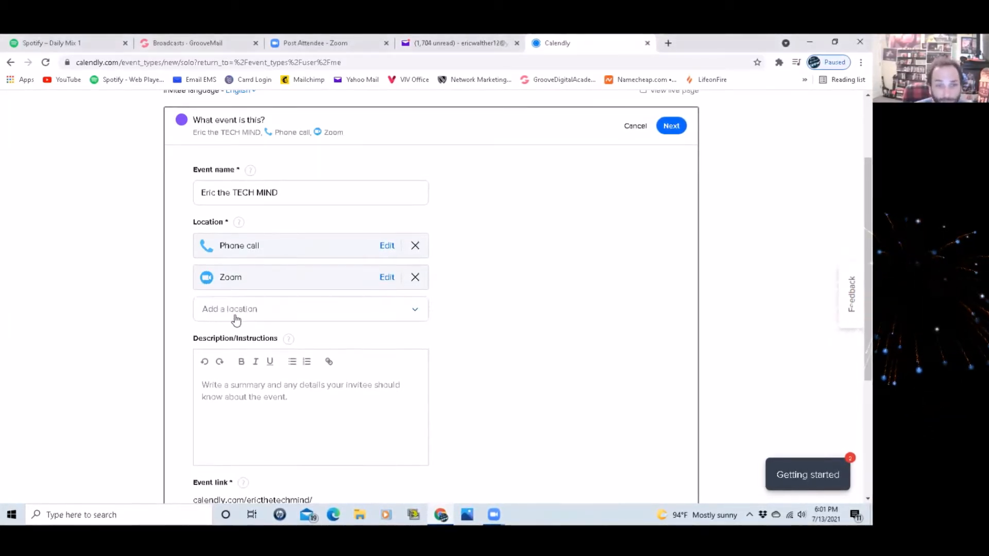
{"action": "left_click", "coordinate": [234, 316]}
{"action": "scroll", "coordinate": [268, 375], "scroll_direction": "down", "scroll_amount": 1}
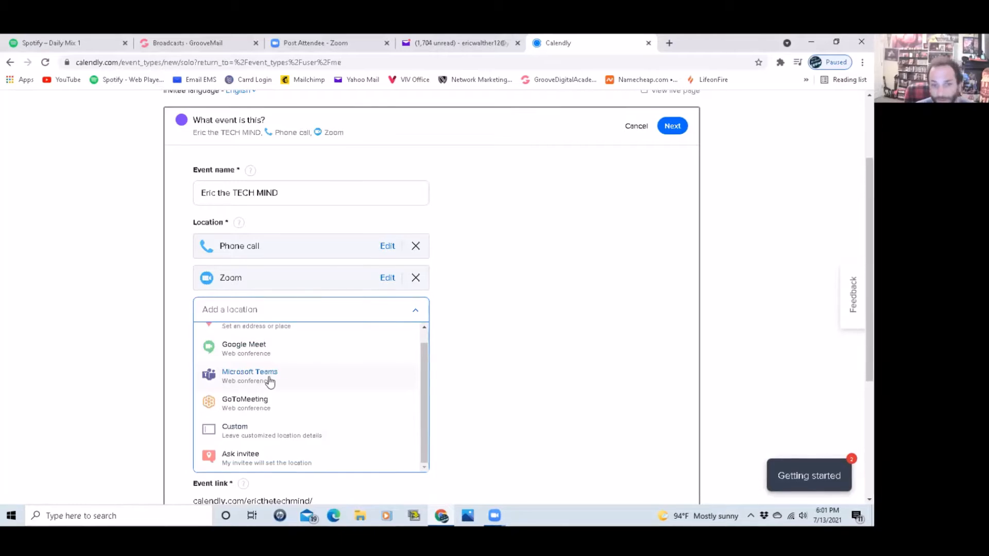
{"action": "scroll", "coordinate": [263, 363], "scroll_direction": "up", "scroll_amount": 1}
{"action": "scroll", "coordinate": [268, 382], "scroll_direction": "down", "scroll_amount": 1}
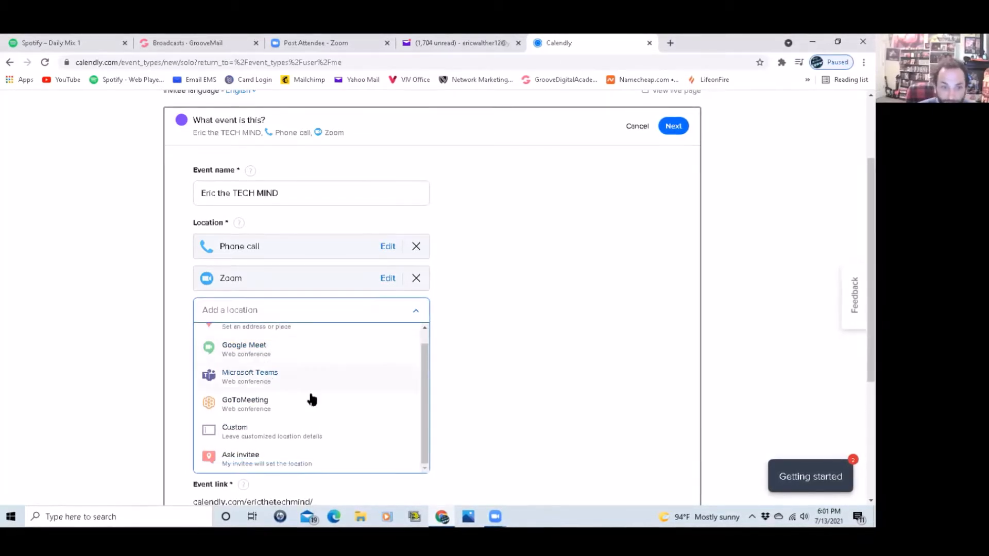
{"action": "left_click", "coordinate": [479, 332]}
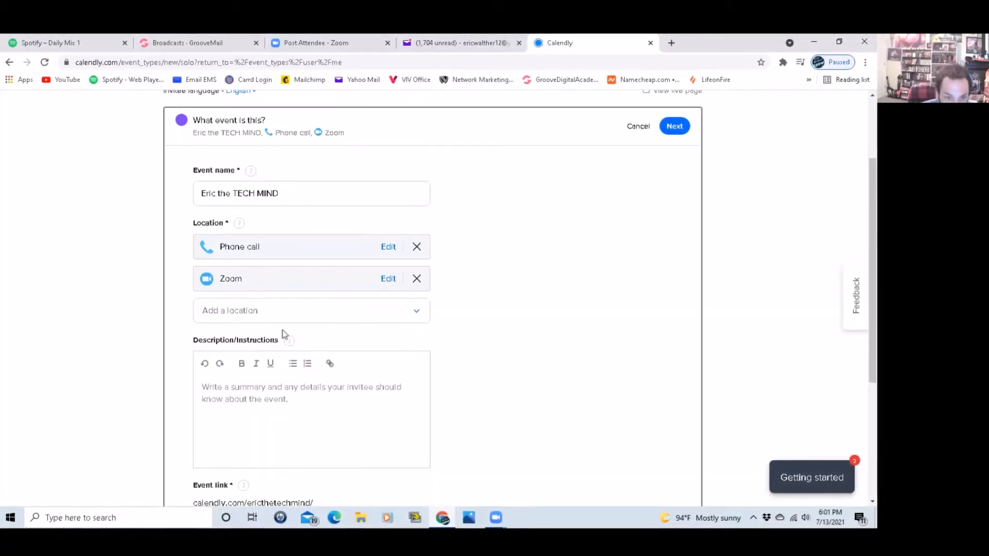
Enter "ERIC TECH CALL WITH ME" as the event's description and instructions.
{"action": "scroll", "coordinate": [288, 343], "scroll_direction": "down", "scroll_amount": 1}
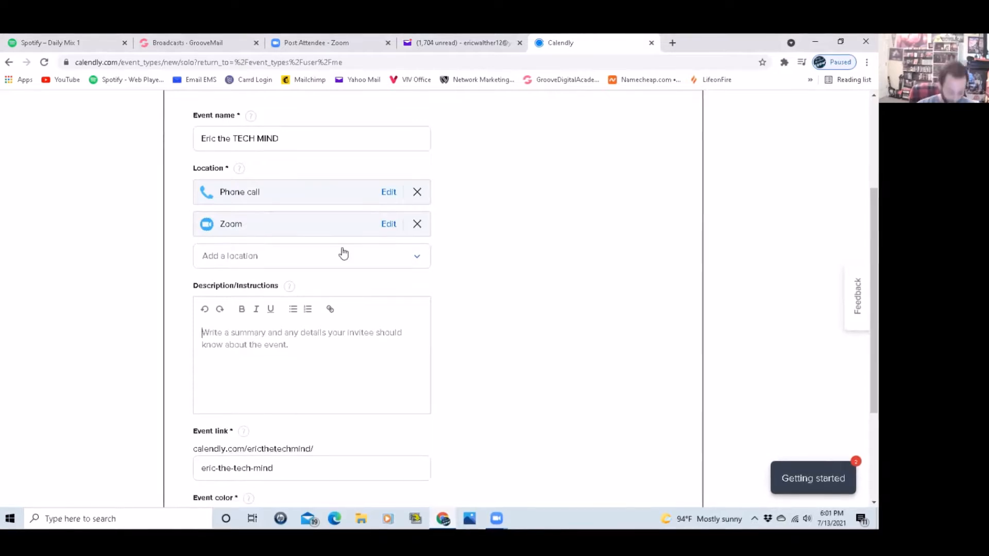
{"action": "type", "text": "ERIC TECH CALL WITH ME"}
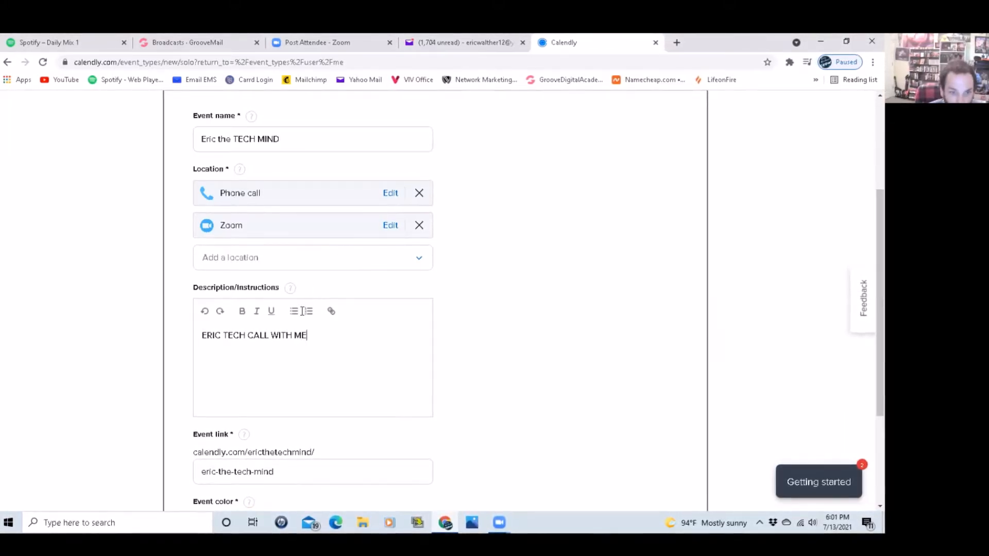
Append "-free-call" to the event link.
{"action": "scroll", "coordinate": [180, 332], "scroll_direction": "down", "scroll_amount": 3}
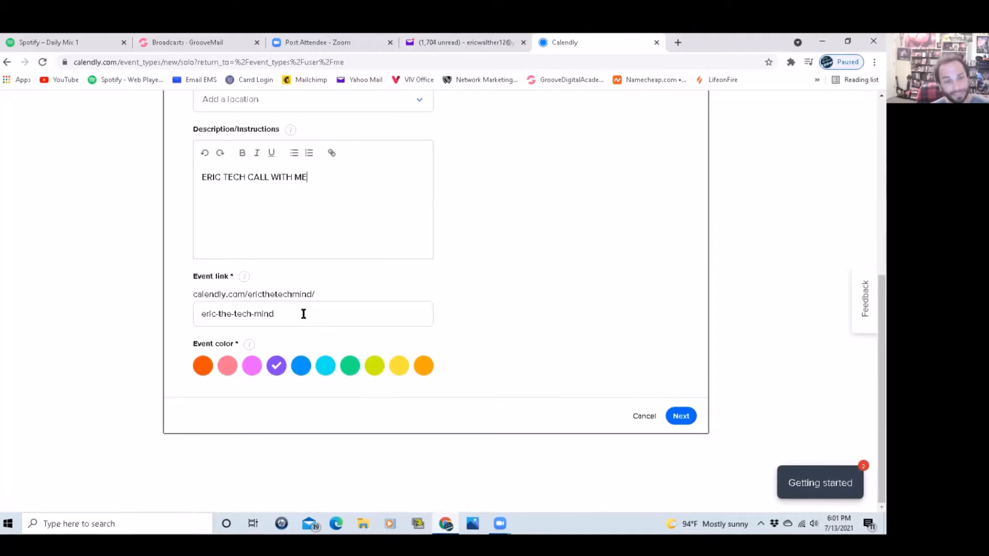
{"action": "left_click", "coordinate": [303, 314]}
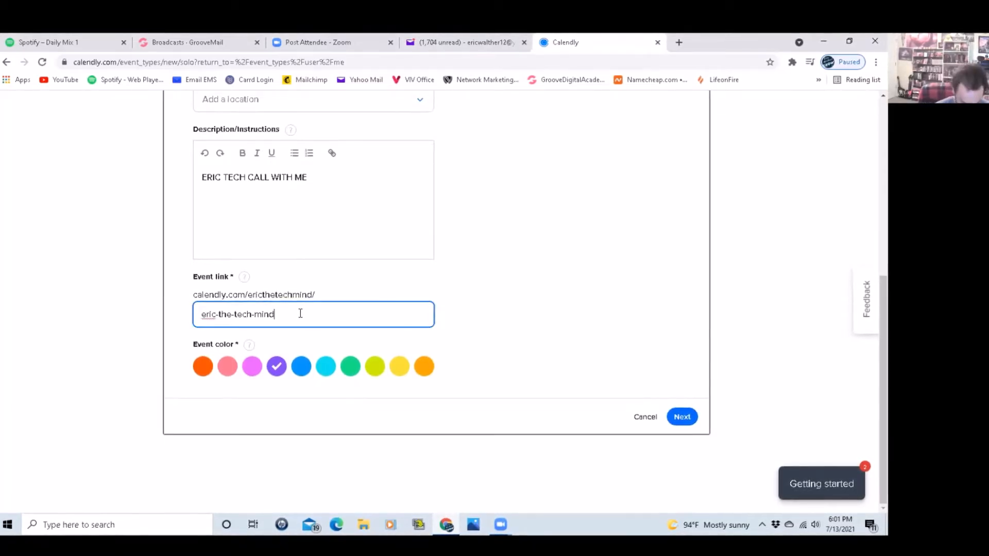
{"action": "key", "text": "BackSpace"}
{"action": "key", "text": "BackSpace"}
{"action": "type", "text": "-"}
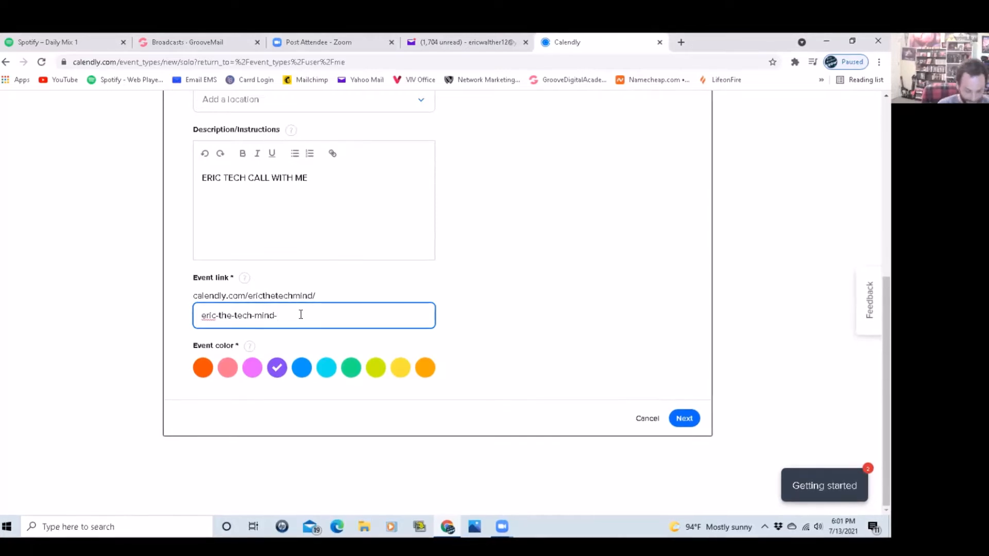
{"action": "type", "text": "free"}
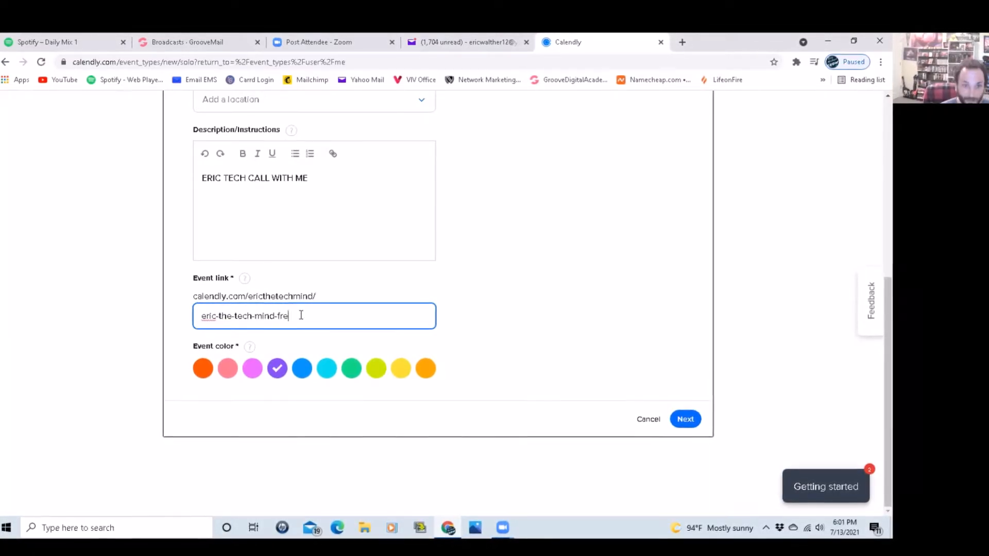
{"action": "type", "text": "-call"}
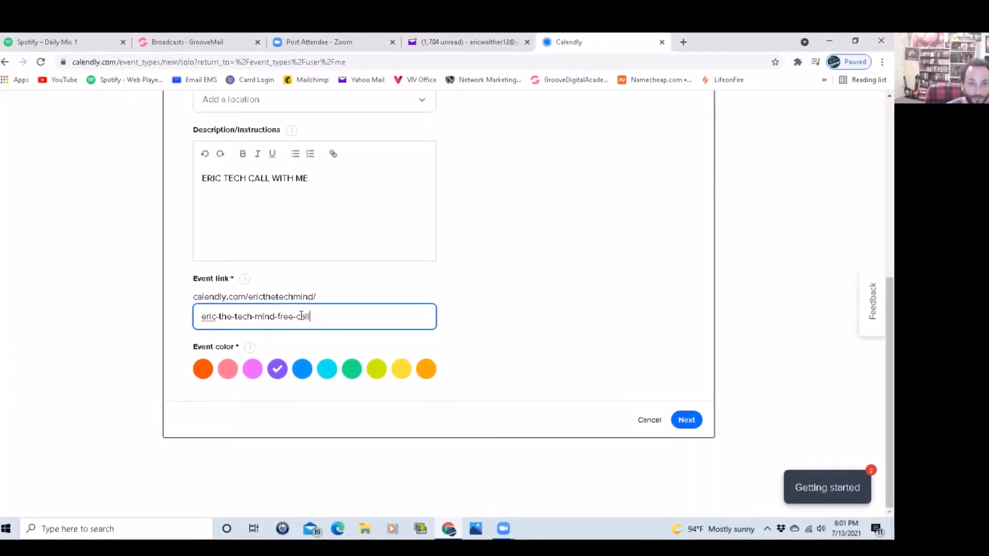
Set the event color to light blue and continue to the booking availability settings.
{"action": "left_click", "coordinate": [203, 370]}
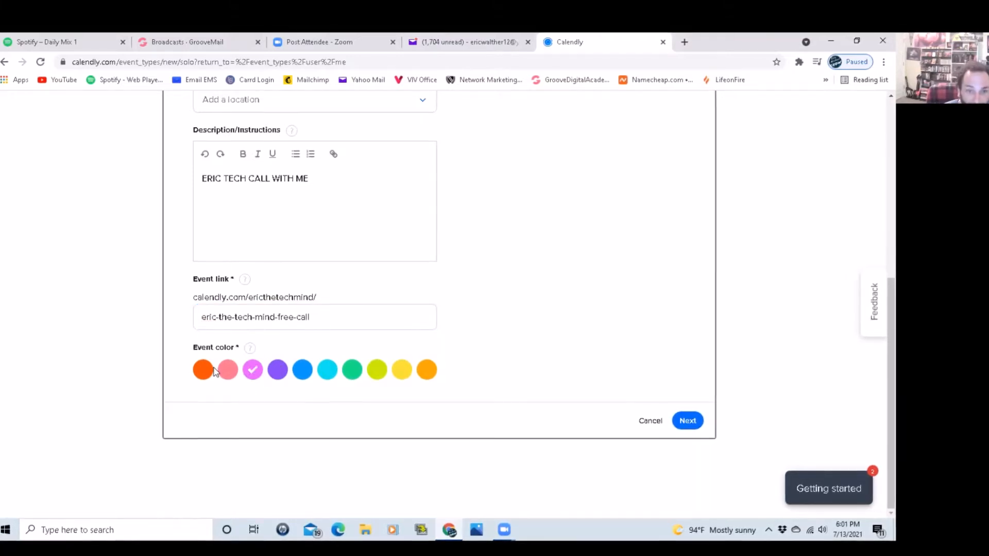
{"action": "left_click", "coordinate": [282, 371]}
{"action": "left_click", "coordinate": [303, 370]}
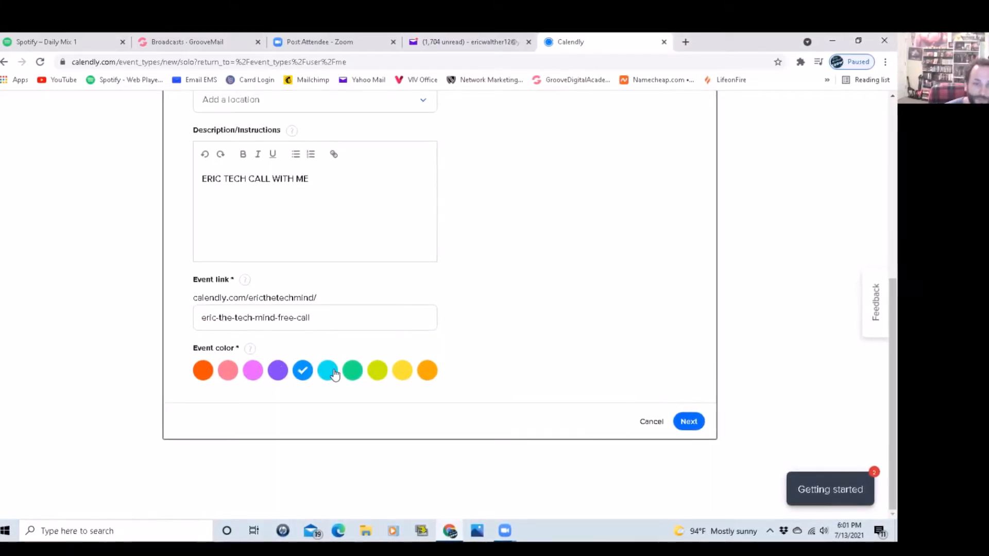
{"action": "left_click", "coordinate": [689, 421]}
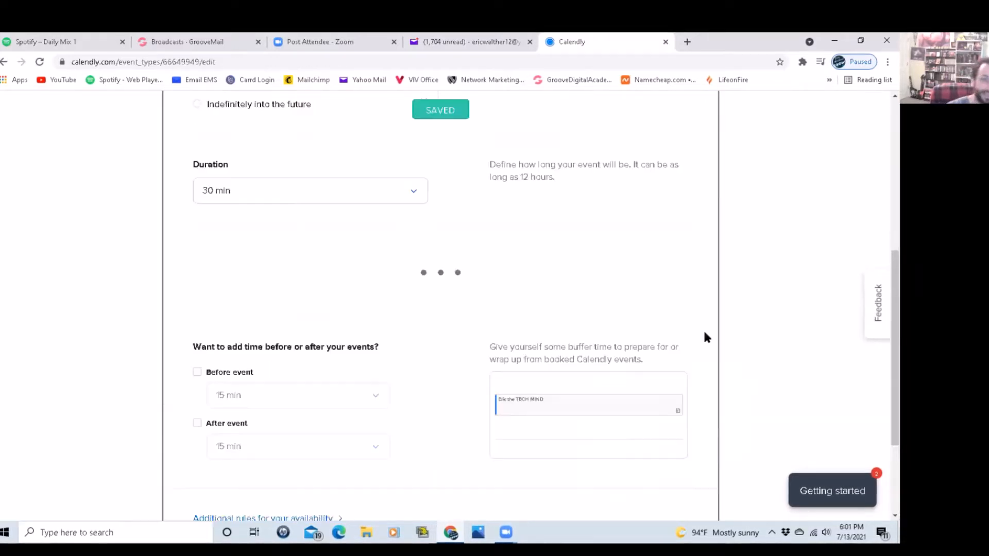
Set the date range so invitees can schedule 30 calendar days into the future.
{"action": "scroll", "coordinate": [347, 282], "scroll_direction": "up", "scroll_amount": 4}
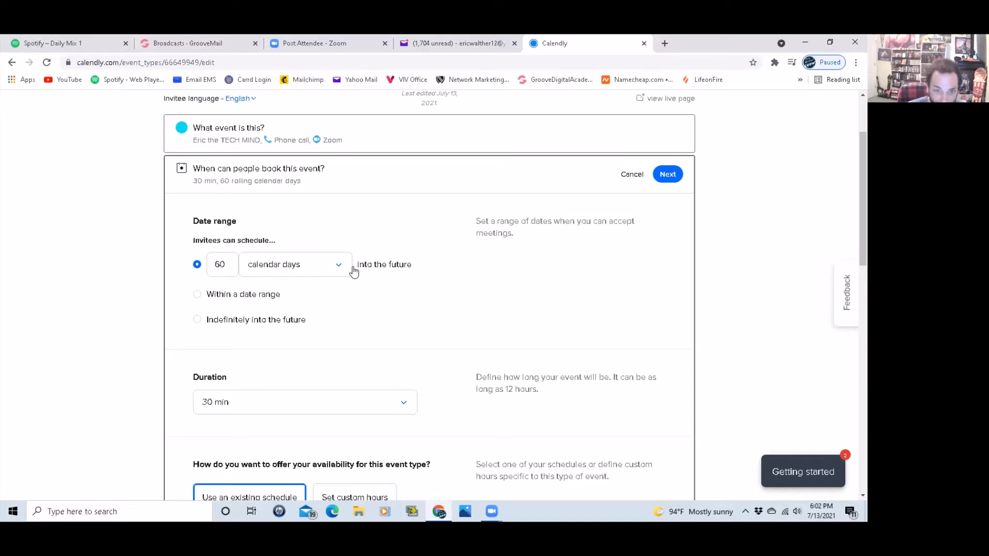
{"action": "left_click", "coordinate": [278, 268]}
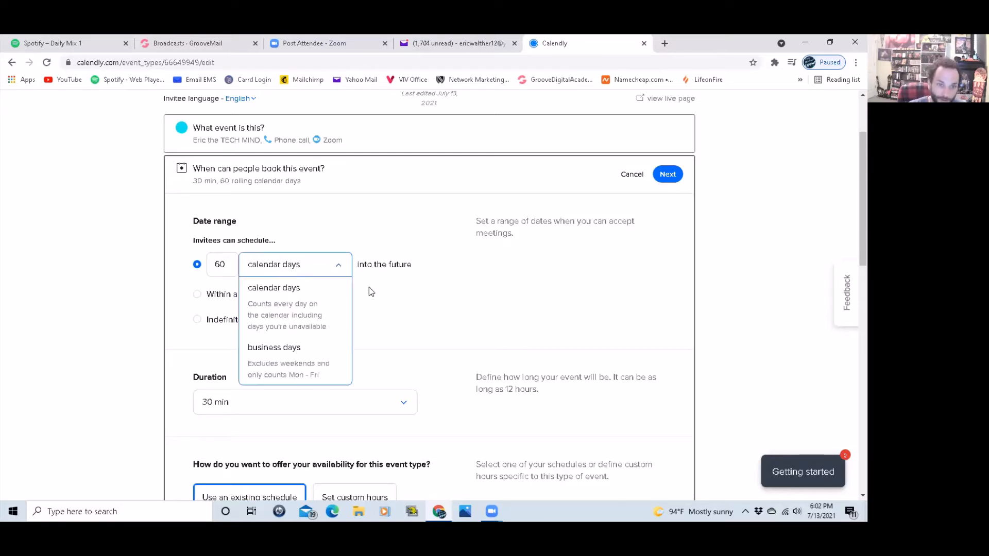
{"action": "left_click", "coordinate": [244, 271]}
{"action": "double_click", "coordinate": [221, 265]}
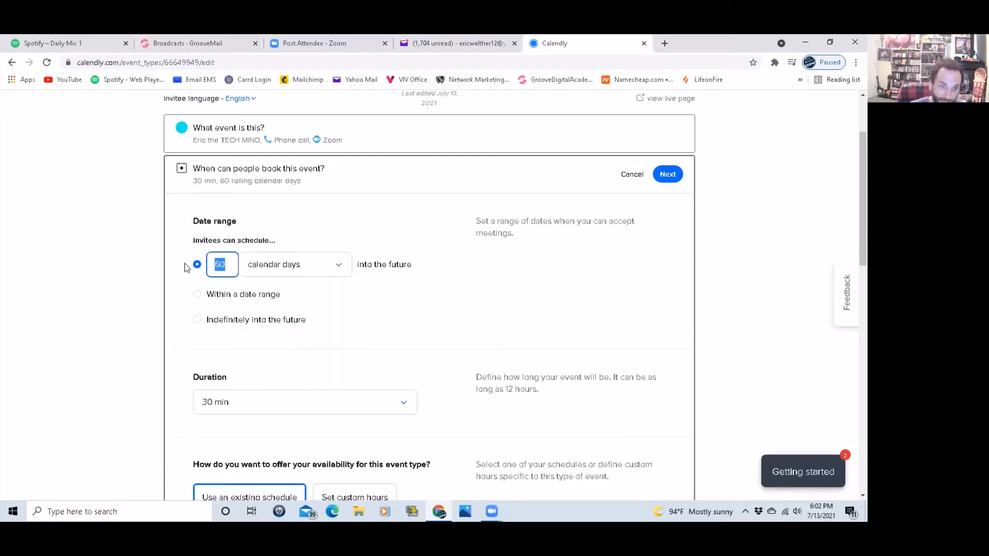
{"action": "type", "text": "30"}
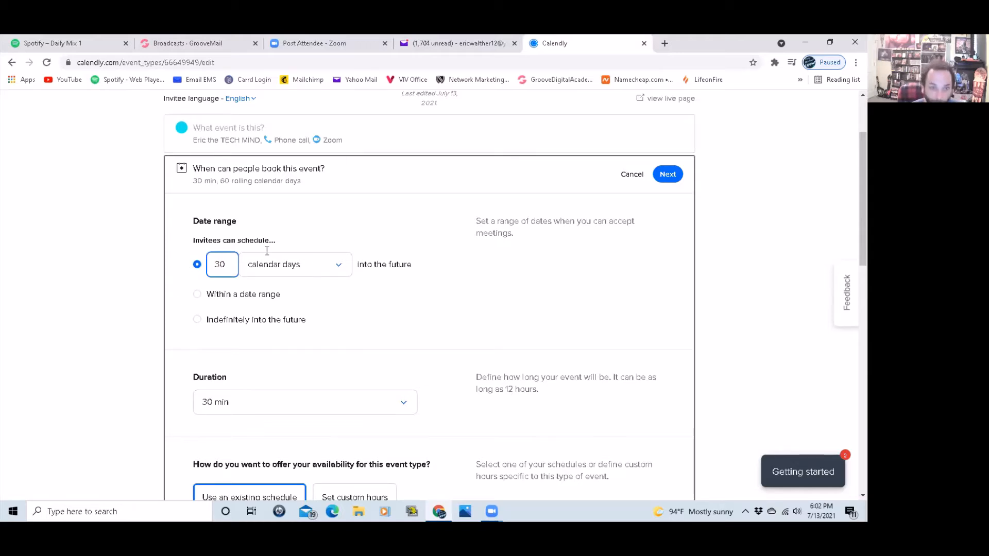
{"action": "left_click", "coordinate": [201, 297]}
{"action": "left_click", "coordinate": [329, 301]}
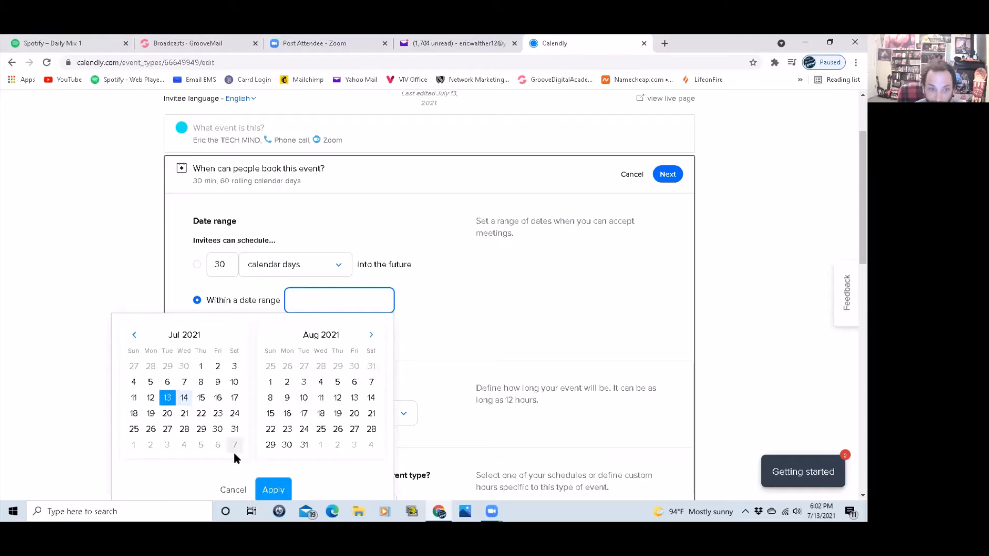
{"action": "left_click", "coordinate": [234, 488]}
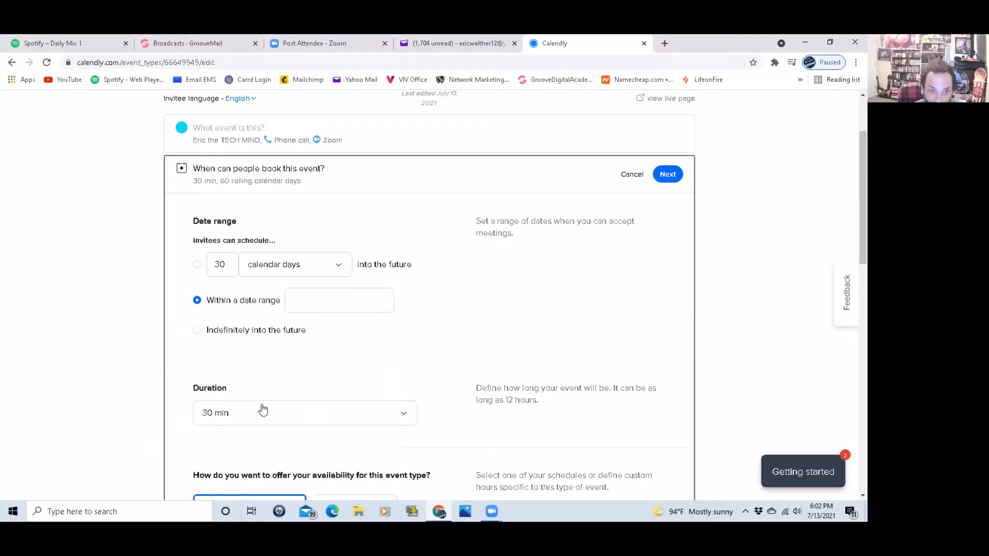
Let invitees schedule indefinitely into the future and check the duration choices, keeping 30 min.
{"action": "left_click", "coordinate": [199, 333]}
{"action": "left_click", "coordinate": [339, 333]}
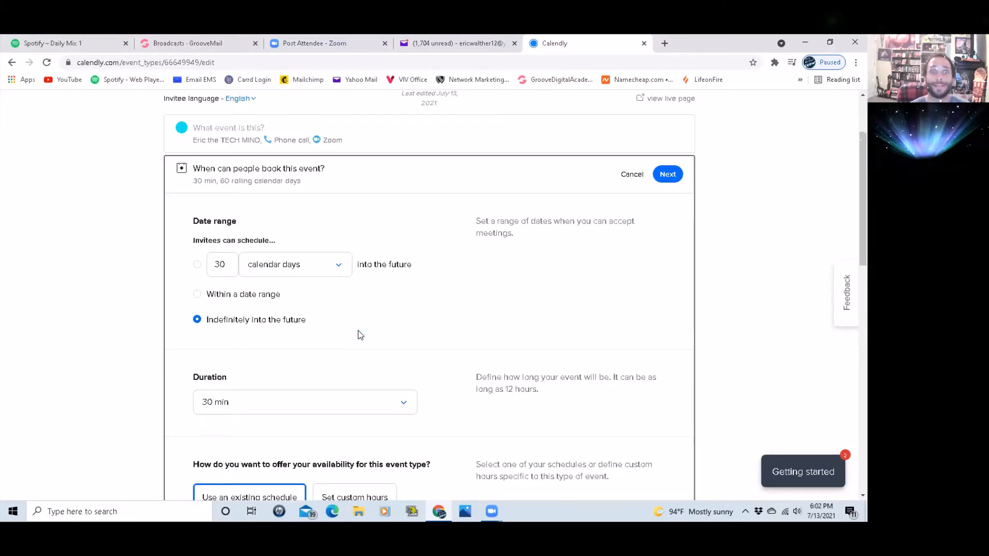
{"action": "scroll", "coordinate": [357, 333], "scroll_direction": "down", "scroll_amount": 2}
{"action": "left_click", "coordinate": [263, 301]}
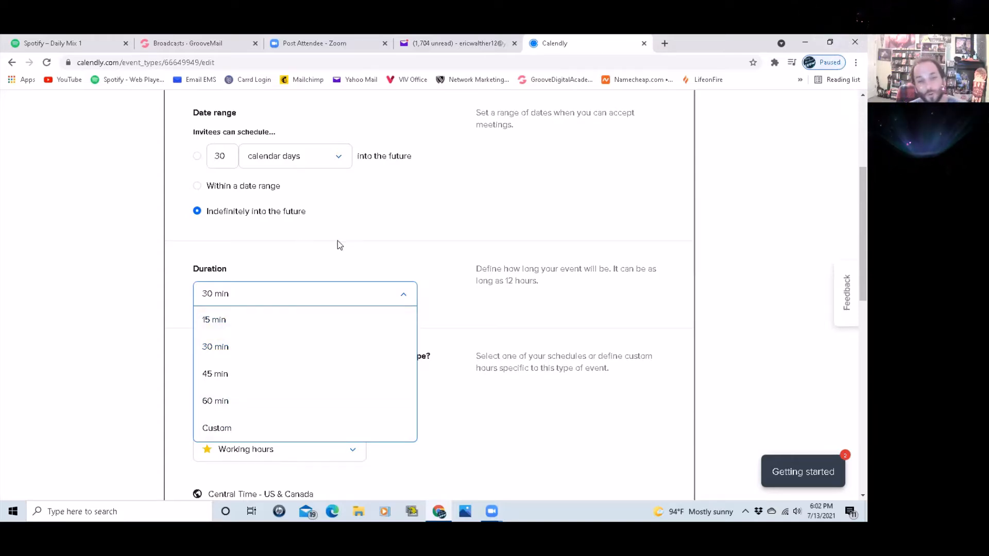
{"action": "left_click", "coordinate": [348, 253]}
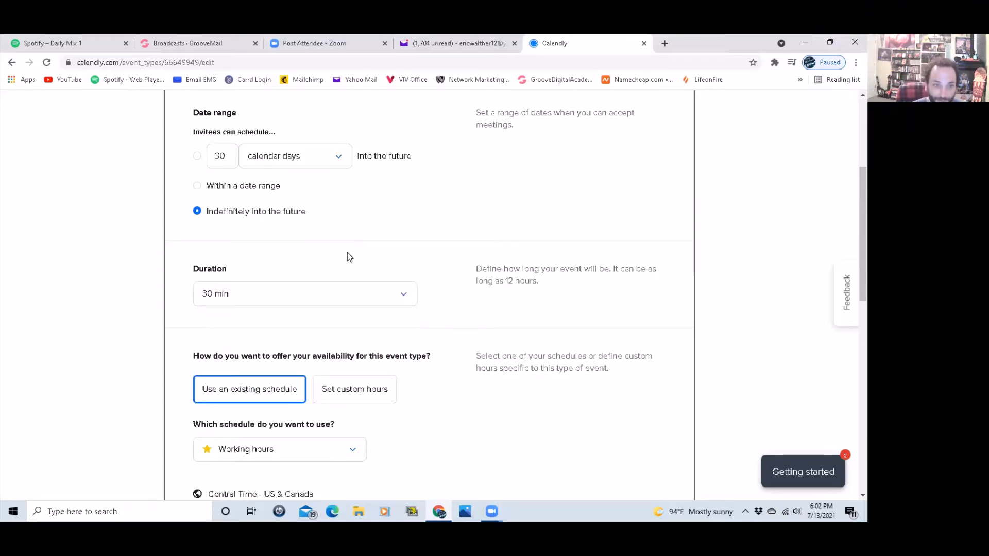
Offer the event's availability through custom hours and review the weekly hours for each day.
{"action": "scroll", "coordinate": [186, 259], "scroll_direction": "down", "scroll_amount": 2}
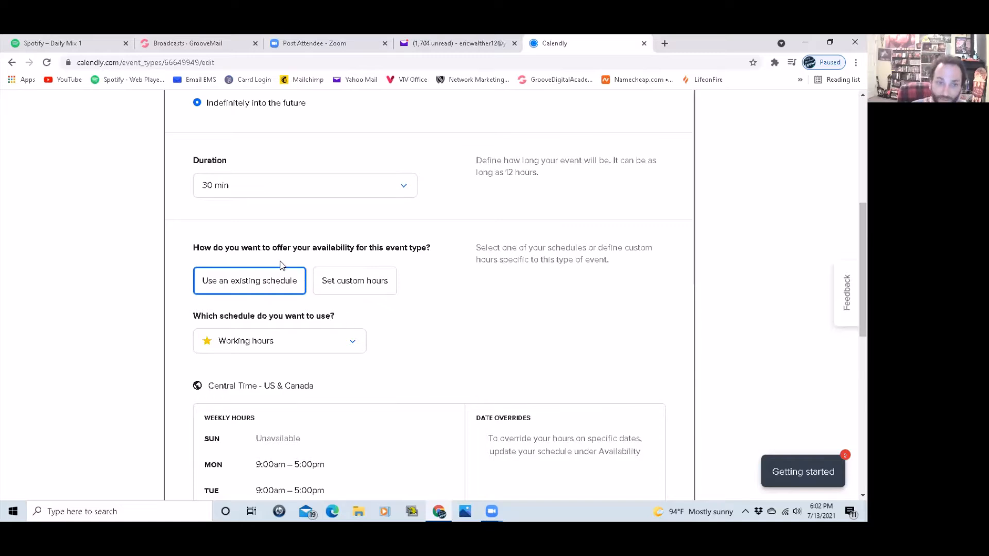
{"action": "left_click", "coordinate": [372, 281]}
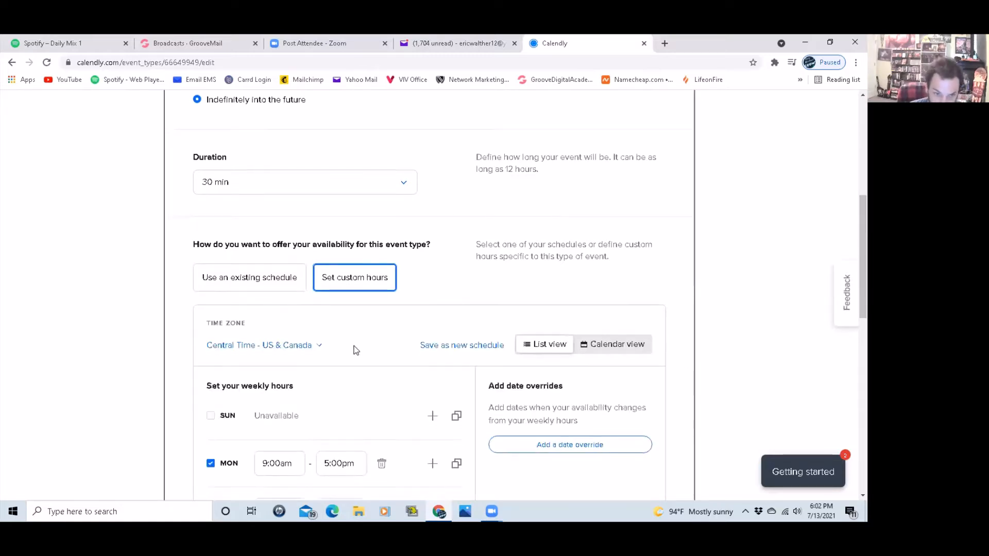
{"action": "scroll", "coordinate": [355, 350], "scroll_direction": "down", "scroll_amount": 4}
{"action": "scroll", "coordinate": [358, 420], "scroll_direction": "down", "scroll_amount": 1}
{"action": "scroll", "coordinate": [355, 420], "scroll_direction": "up", "scroll_amount": 1}
{"action": "scroll", "coordinate": [354, 421], "scroll_direction": "up", "scroll_amount": 2}
{"action": "scroll", "coordinate": [311, 335], "scroll_direction": "down", "scroll_amount": 1}
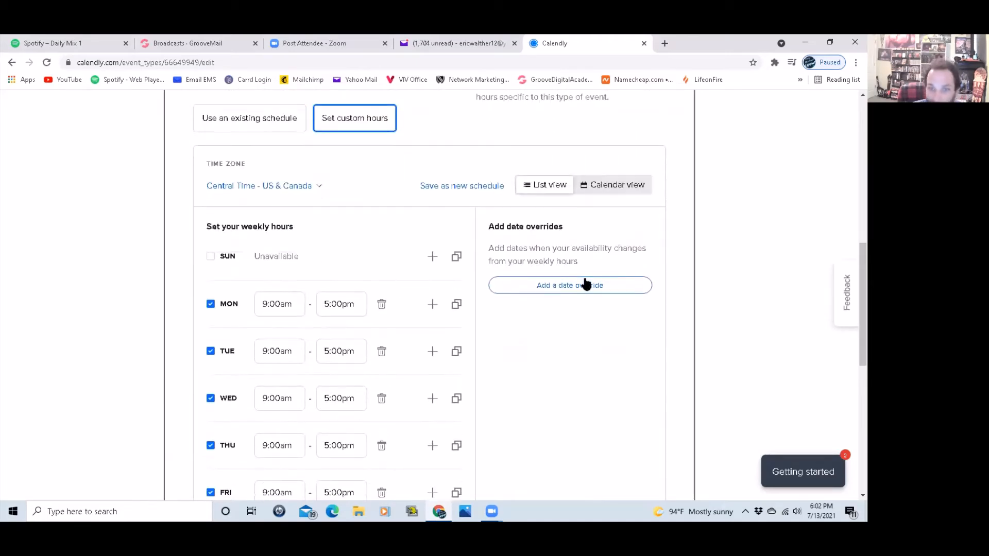
Add a date override that makes July 22 to 25, 2021 unavailable.
{"action": "scroll", "coordinate": [313, 287], "scroll_direction": "down", "scroll_amount": 1}
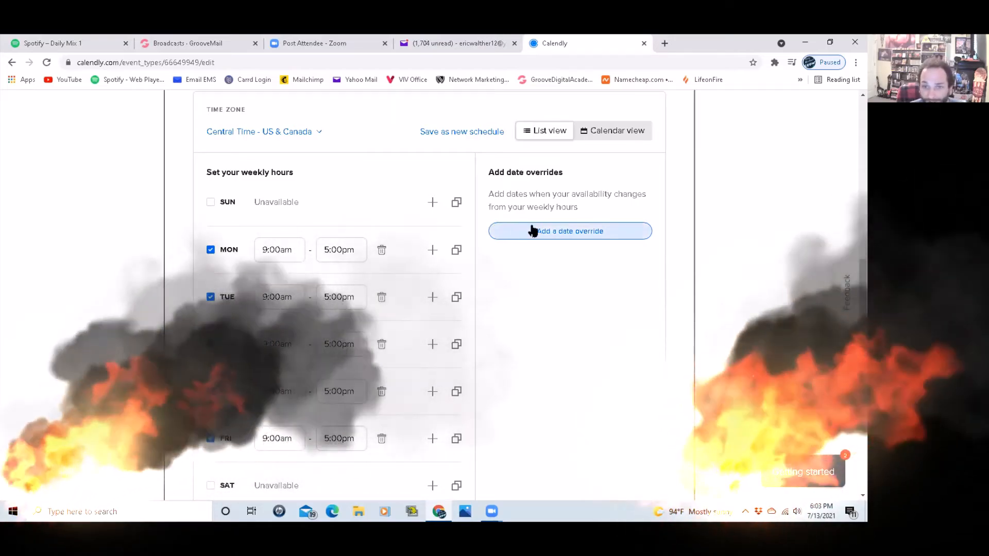
{"action": "left_click", "coordinate": [592, 232]}
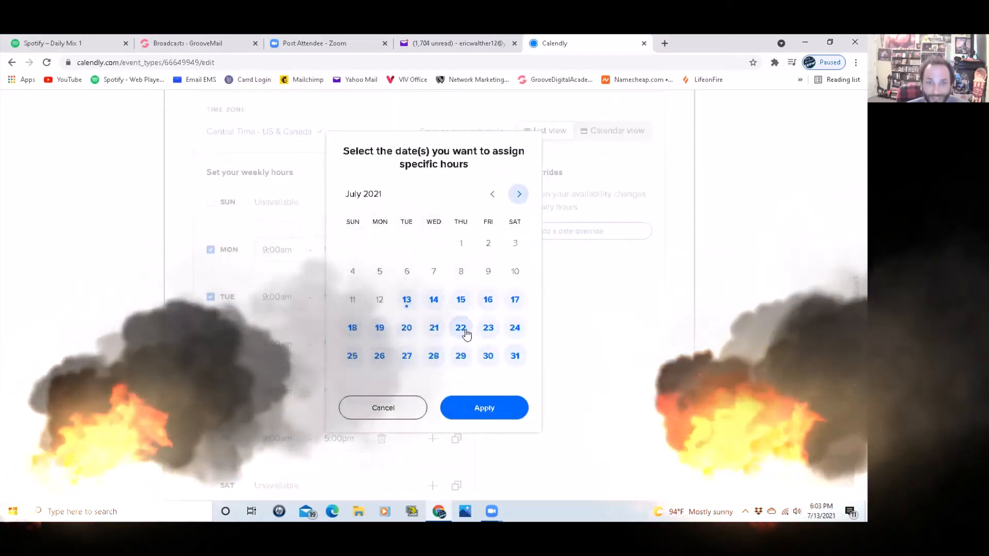
{"action": "left_click", "coordinate": [456, 327]}
{"action": "left_click", "coordinate": [482, 328]}
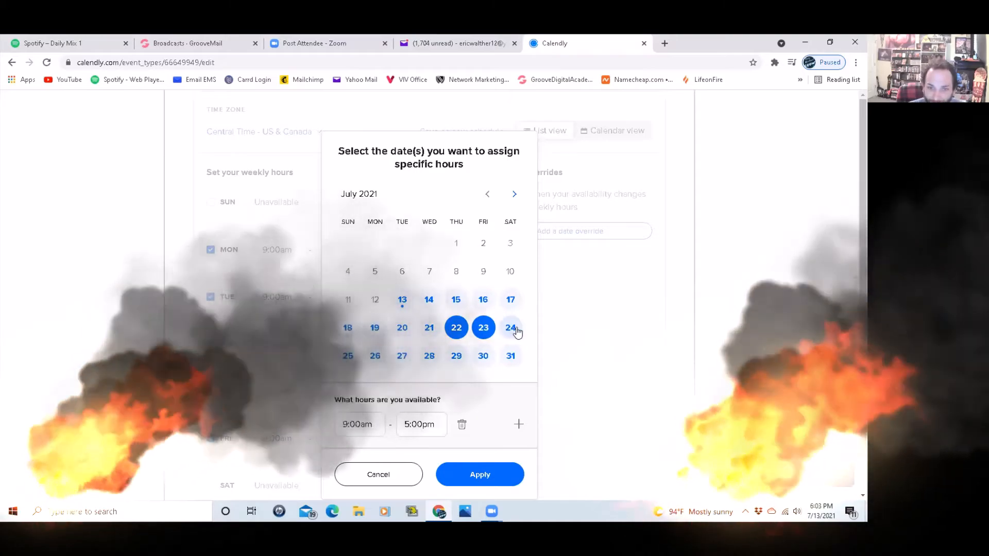
{"action": "left_click", "coordinate": [509, 327]}
{"action": "left_click", "coordinate": [349, 355]}
{"action": "left_click", "coordinate": [373, 358]}
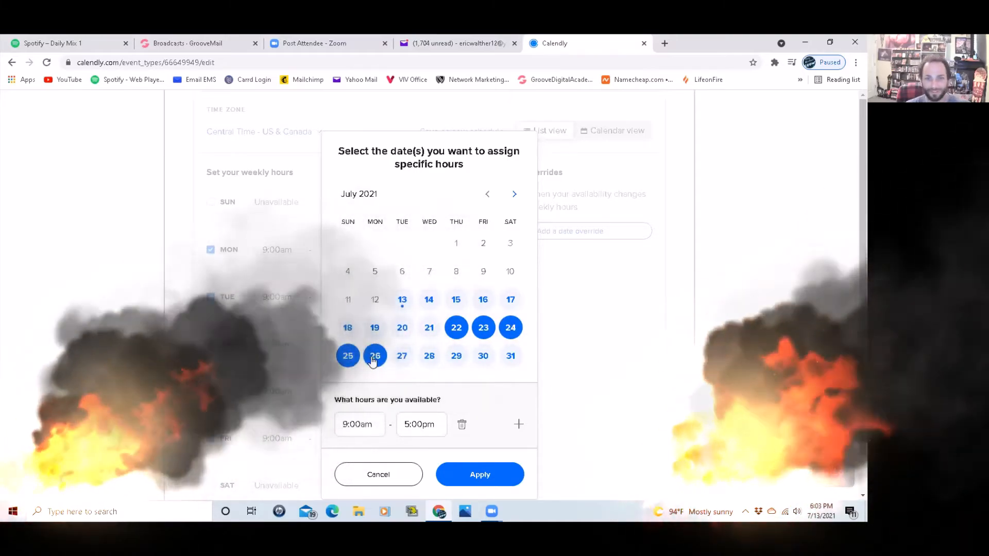
{"action": "left_click", "coordinate": [374, 356]}
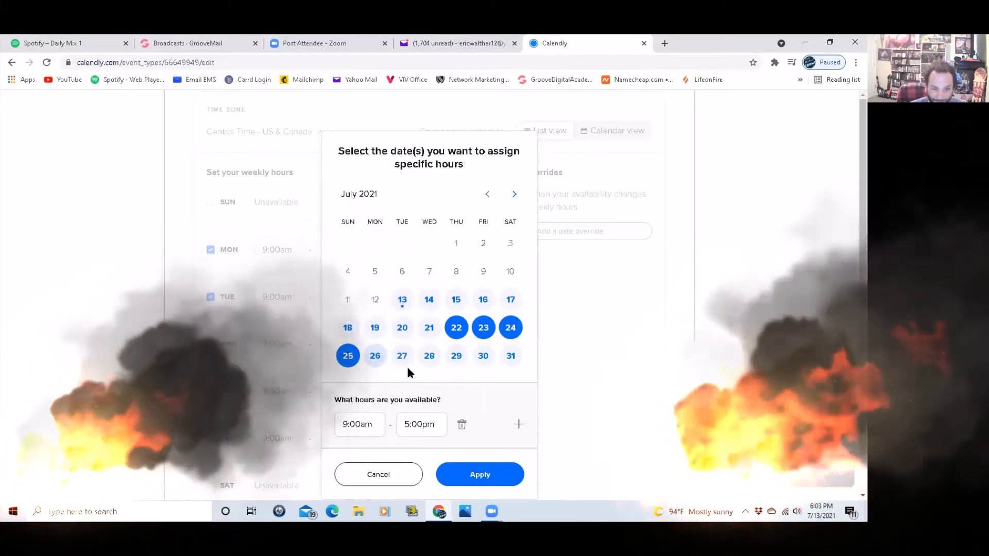
{"action": "scroll", "coordinate": [453, 385], "scroll_direction": "down", "scroll_amount": 1}
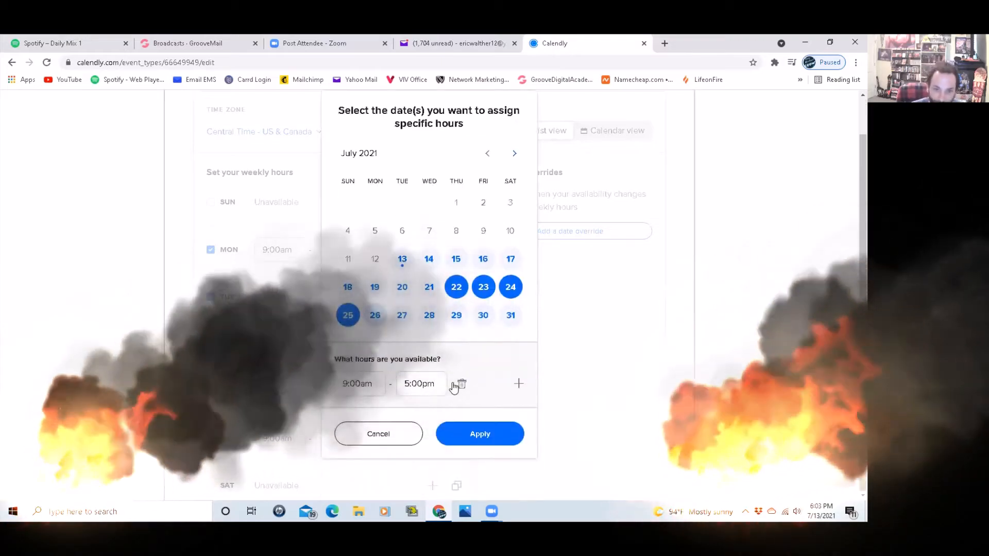
{"action": "left_click", "coordinate": [462, 384]}
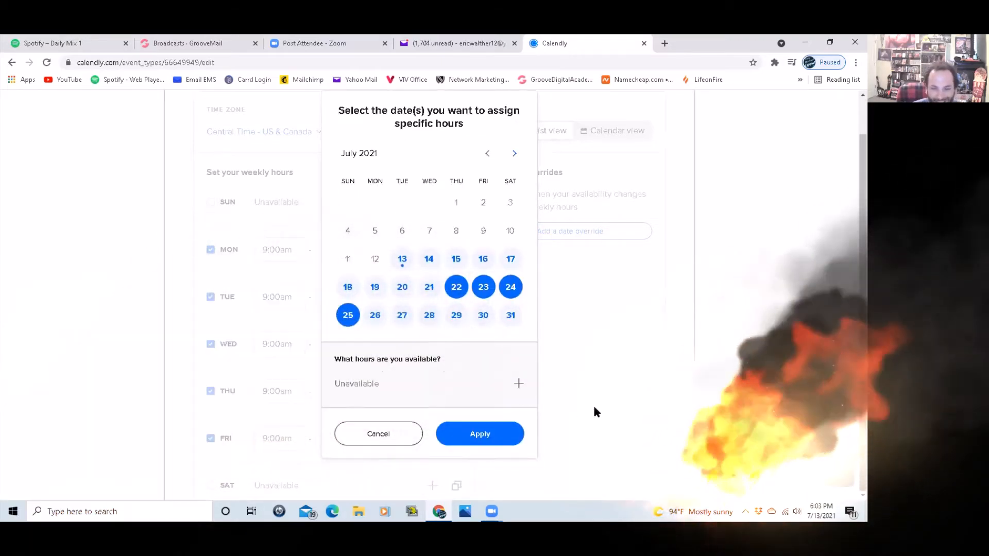
{"action": "left_click", "coordinate": [479, 436]}
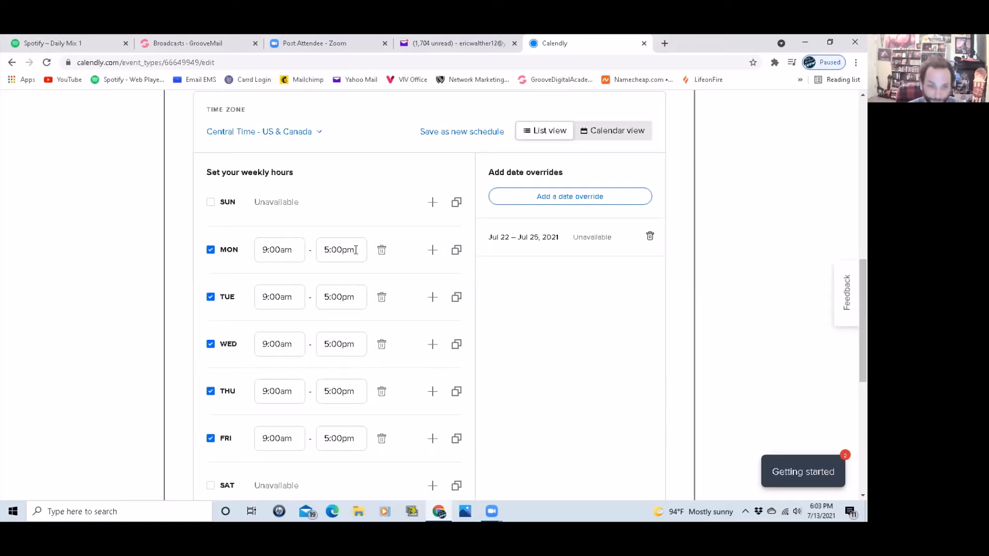
Add buffer time of 5 min before and 15 min after the event.
{"action": "scroll", "coordinate": [347, 220], "scroll_direction": "down", "scroll_amount": 2}
{"action": "scroll", "coordinate": [300, 226], "scroll_direction": "down", "scroll_amount": 5}
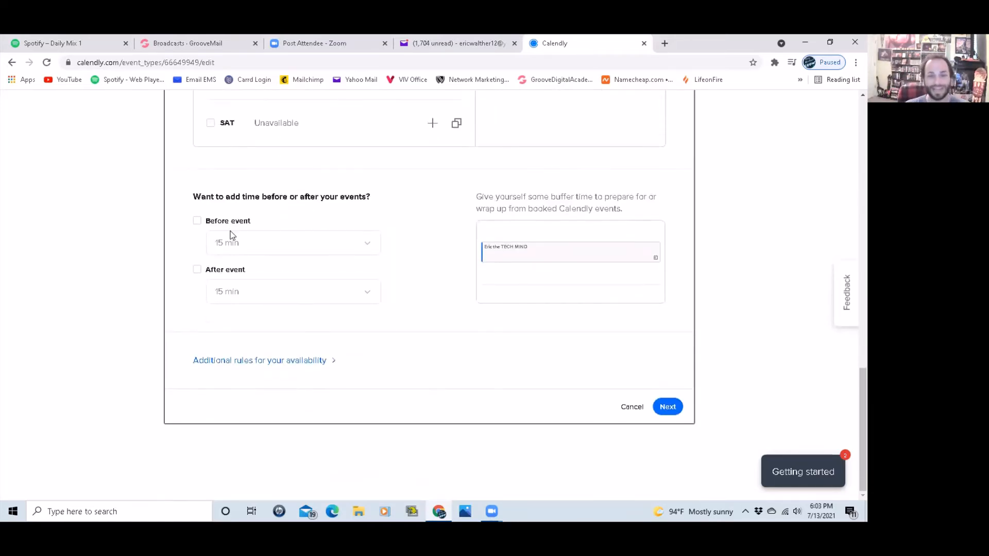
{"action": "left_click", "coordinate": [197, 221]}
{"action": "left_click", "coordinate": [249, 246]}
{"action": "left_click", "coordinate": [264, 269]}
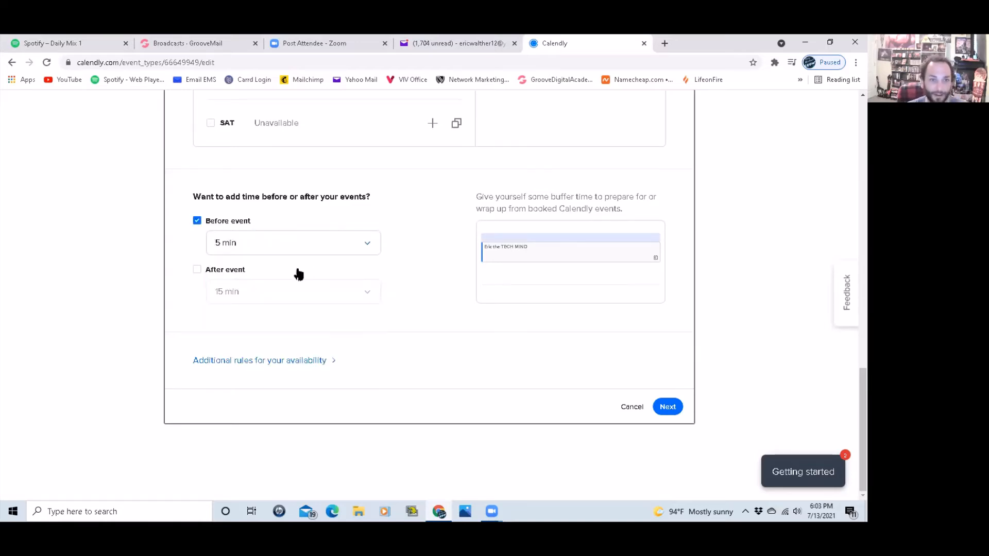
{"action": "left_click", "coordinate": [197, 269]}
{"action": "left_click", "coordinate": [261, 299]}
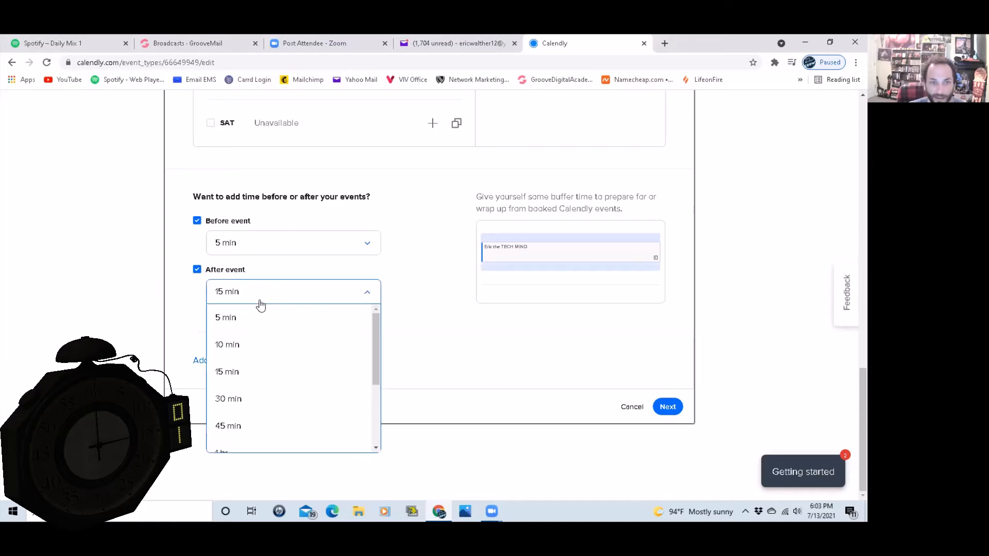
{"action": "left_click", "coordinate": [255, 296]}
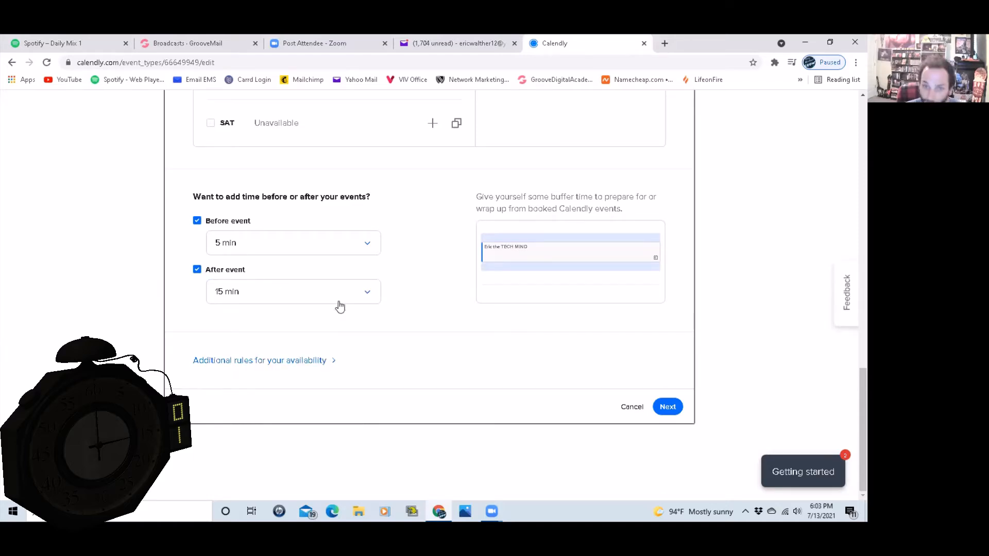
Expand the additional availability rules and check the choices for start time increments, keeping 30 min.
{"action": "left_click", "coordinate": [313, 364]}
{"action": "scroll", "coordinate": [415, 323], "scroll_direction": "down", "scroll_amount": 1}
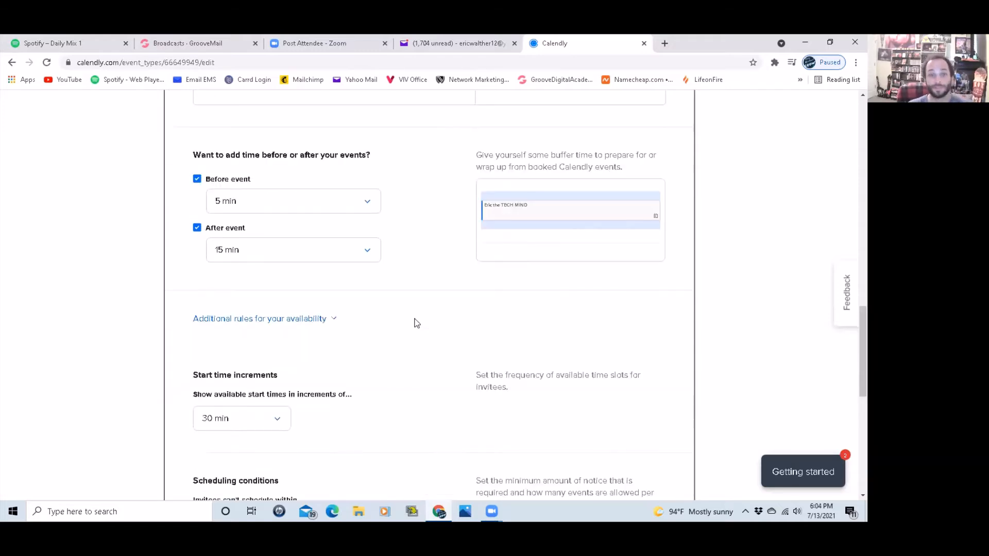
{"action": "scroll", "coordinate": [417, 322], "scroll_direction": "down", "scroll_amount": 2}
{"action": "scroll", "coordinate": [410, 323], "scroll_direction": "down", "scroll_amount": 1}
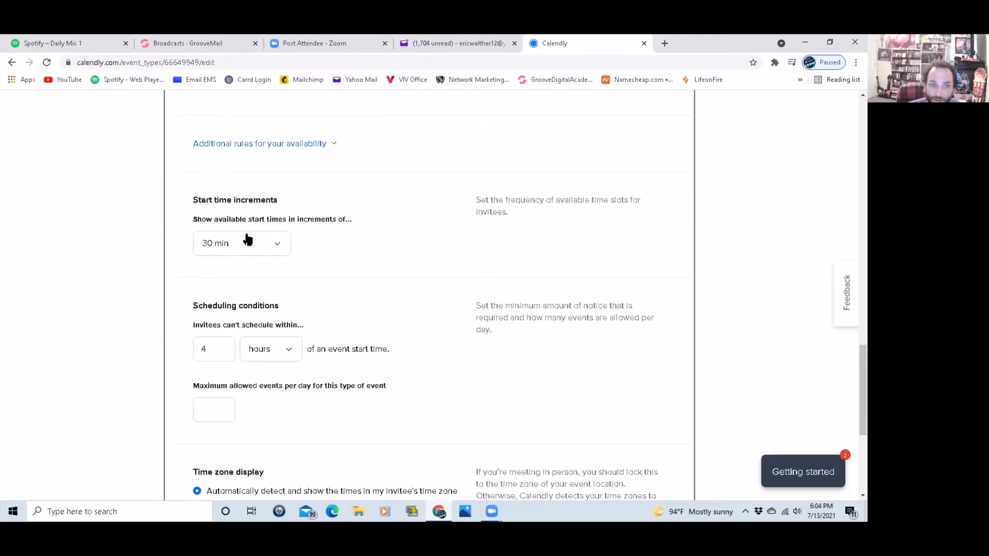
{"action": "left_click", "coordinate": [270, 250]}
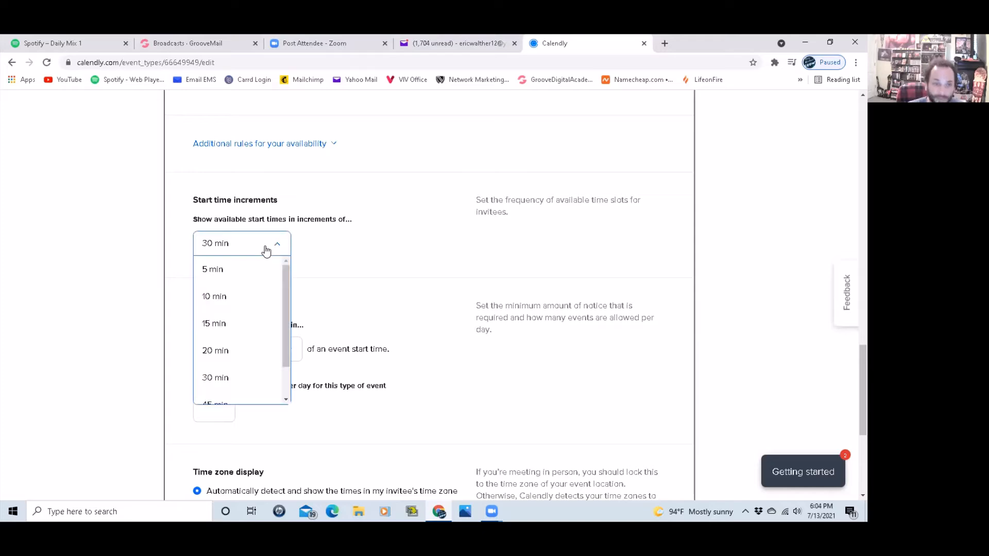
{"action": "scroll", "coordinate": [255, 275], "scroll_direction": "down", "scroll_amount": 1}
{"action": "scroll", "coordinate": [254, 277], "scroll_direction": "down", "scroll_amount": 3}
{"action": "scroll", "coordinate": [353, 227], "scroll_direction": "up", "scroll_amount": 4}
{"action": "left_click", "coordinate": [341, 322]}
Set the scheduling conditions so that invitees can't schedule within 24 hours of an event start time.
{"action": "scroll", "coordinate": [304, 322], "scroll_direction": "down", "scroll_amount": 3}
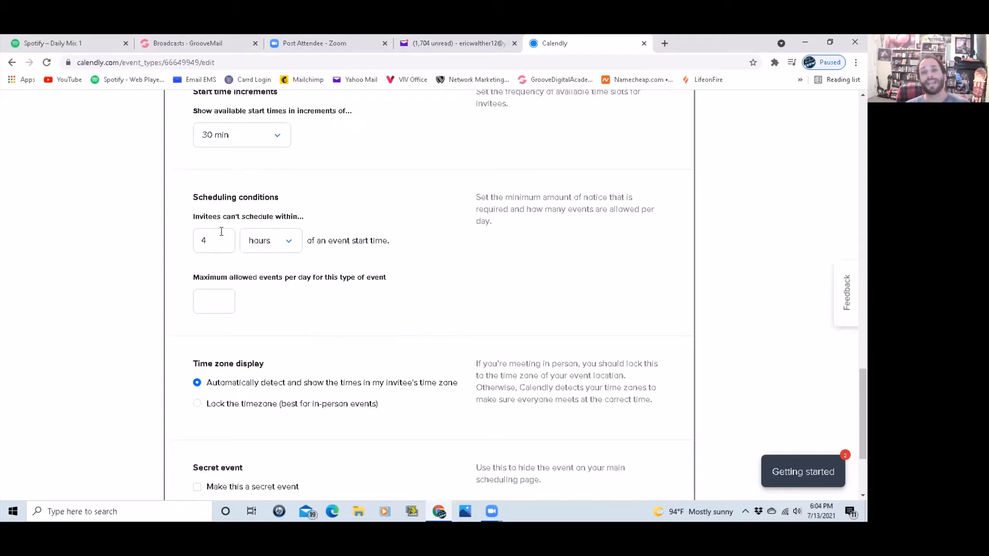
{"action": "left_click", "coordinate": [208, 241]}
{"action": "left_click", "coordinate": [271, 240]}
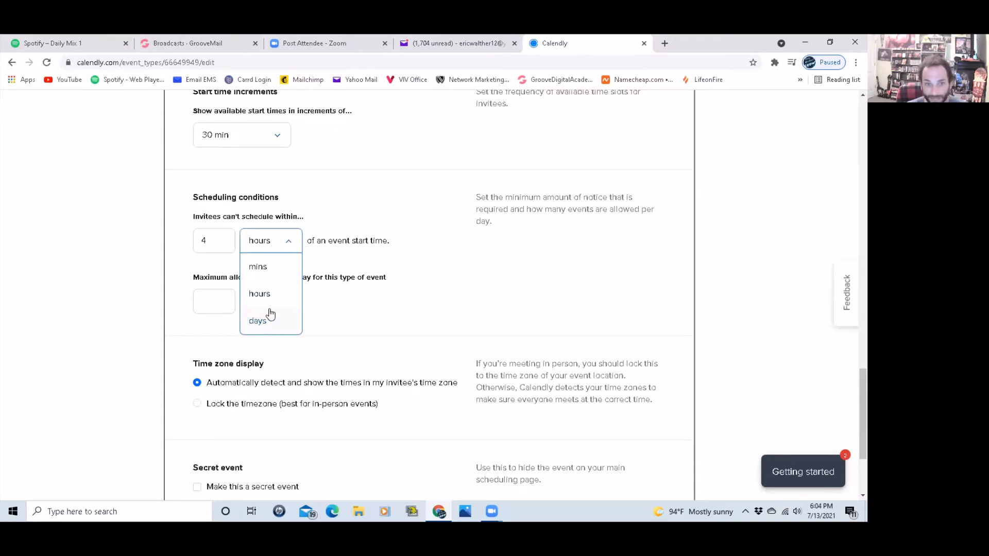
{"action": "left_click", "coordinate": [432, 265]}
{"action": "left_click_drag", "start_coordinate": [211, 236], "coordinate": [185, 240]}
{"action": "type", "text": "24"}
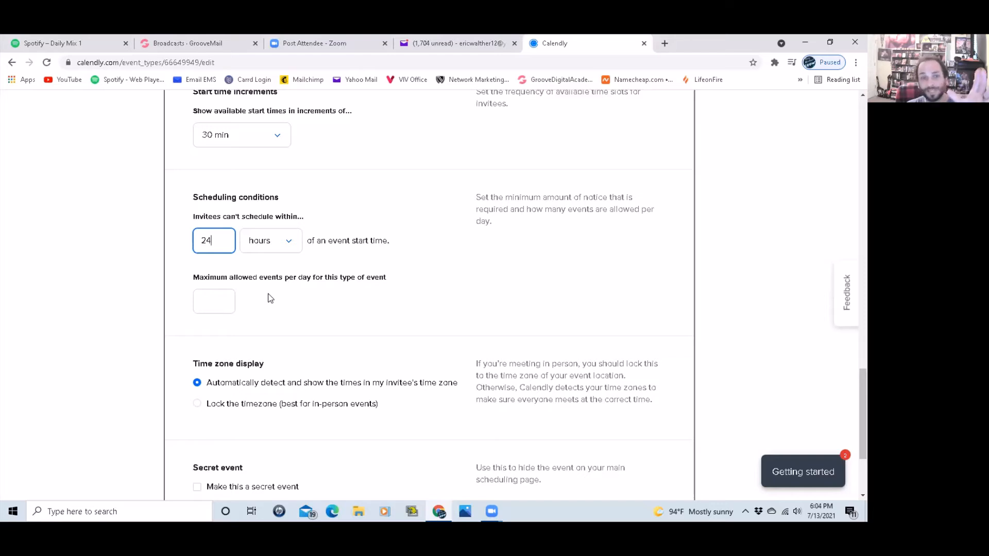
Limit this type of event to a maximum of 5 per day.
{"action": "left_click", "coordinate": [210, 291]}
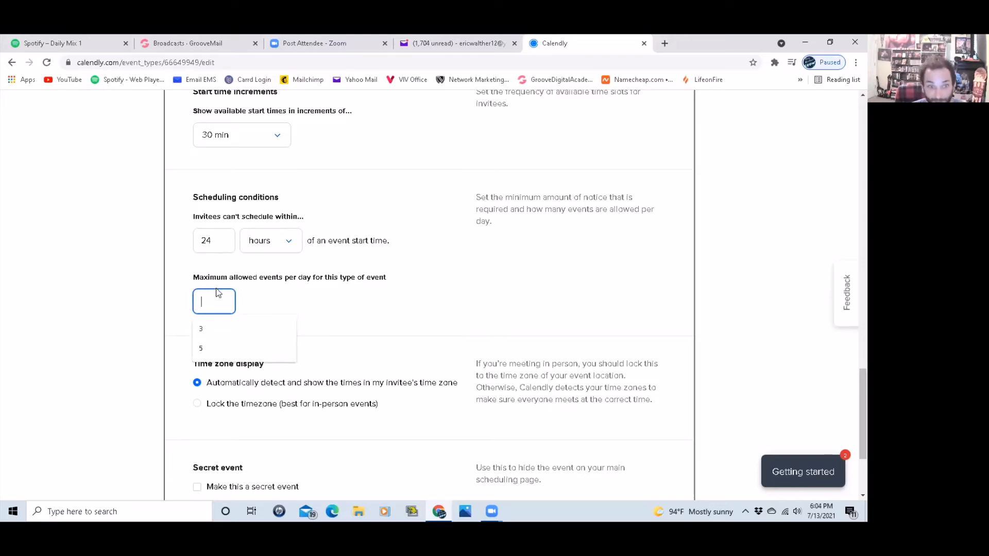
{"action": "left_click", "coordinate": [204, 348]}
{"action": "left_click", "coordinate": [318, 309]}
Review the time zone display and secret event options, and save the event's booking settings.
{"action": "scroll", "coordinate": [309, 301], "scroll_direction": "down", "scroll_amount": 3}
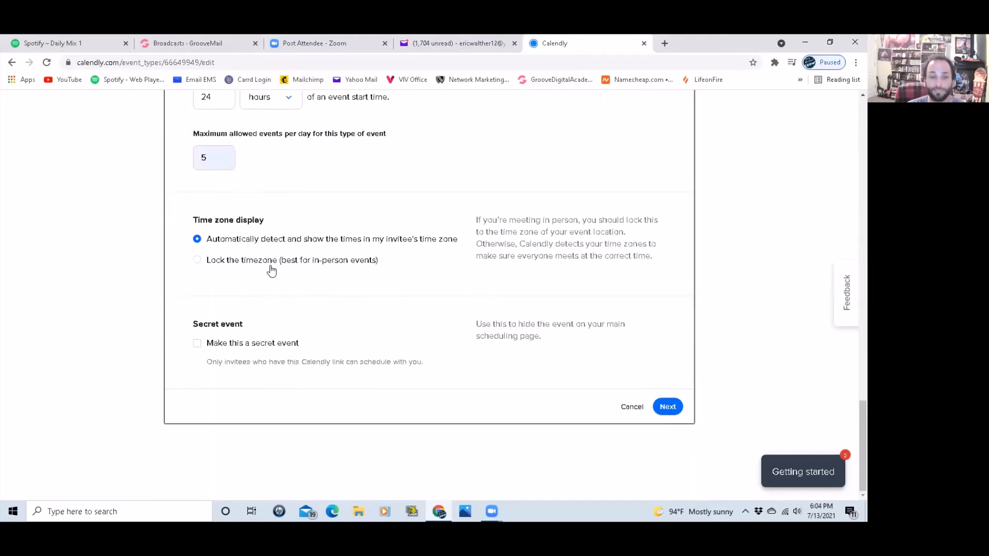
{"action": "left_click_drag", "start_coordinate": [264, 242], "coordinate": [460, 243]}
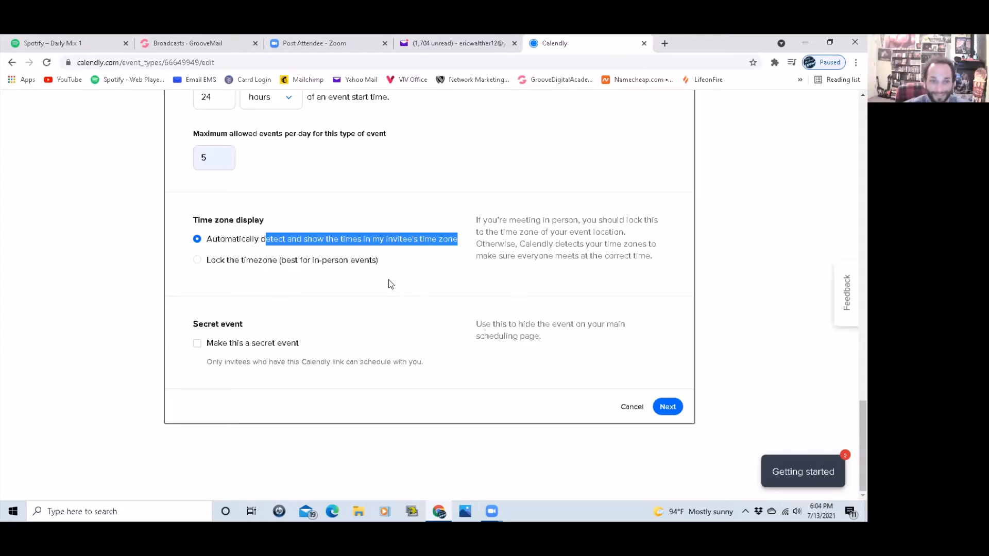
{"action": "left_click", "coordinate": [197, 345]}
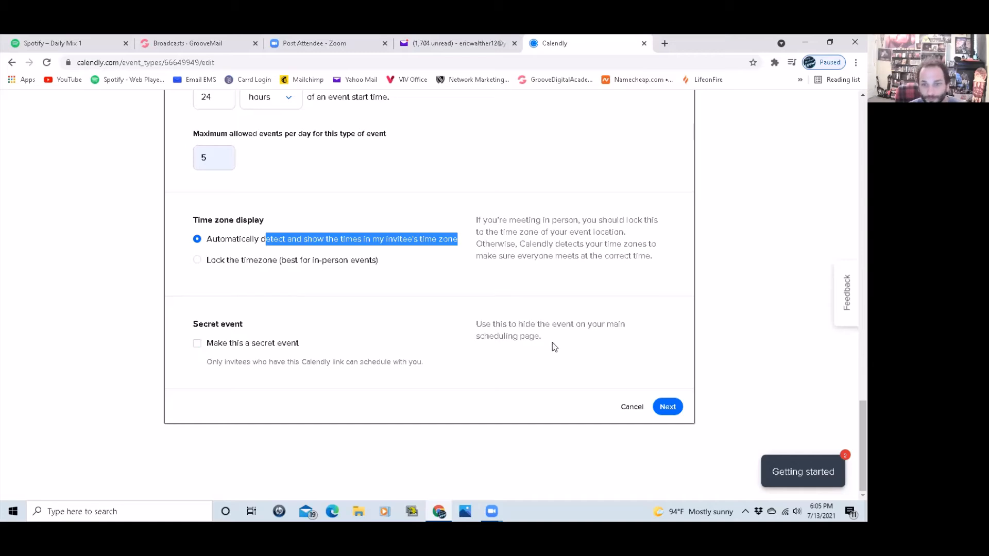
{"action": "left_click_drag", "start_coordinate": [518, 324], "coordinate": [638, 338]}
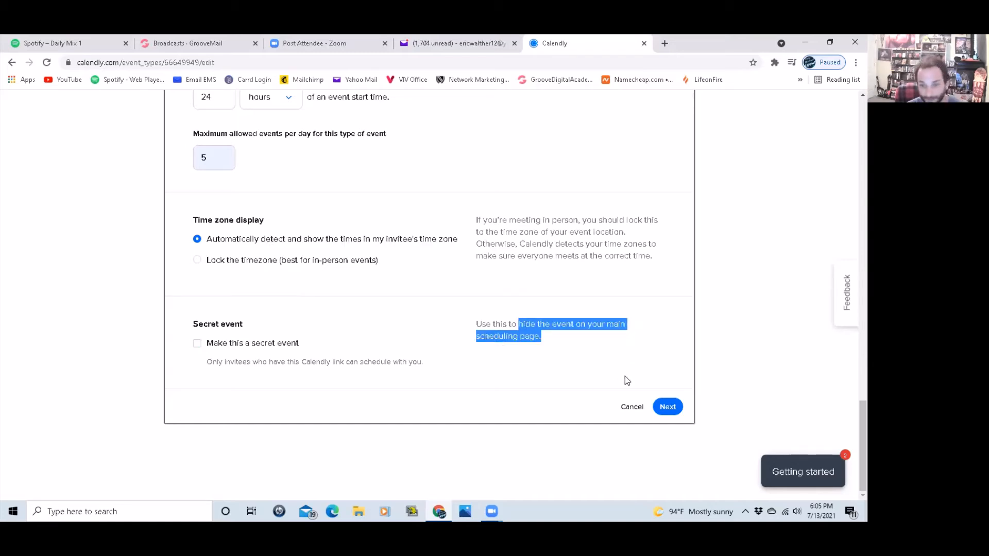
{"action": "left_click", "coordinate": [663, 406]}
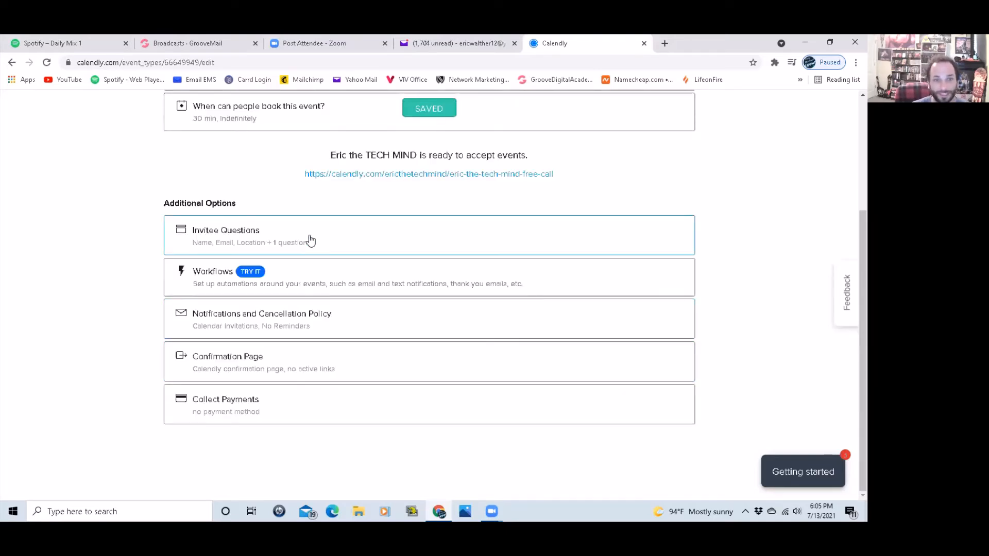
Open the invitee questions and check the name input settings.
{"action": "left_click", "coordinate": [309, 240]}
{"action": "left_click", "coordinate": [278, 189]}
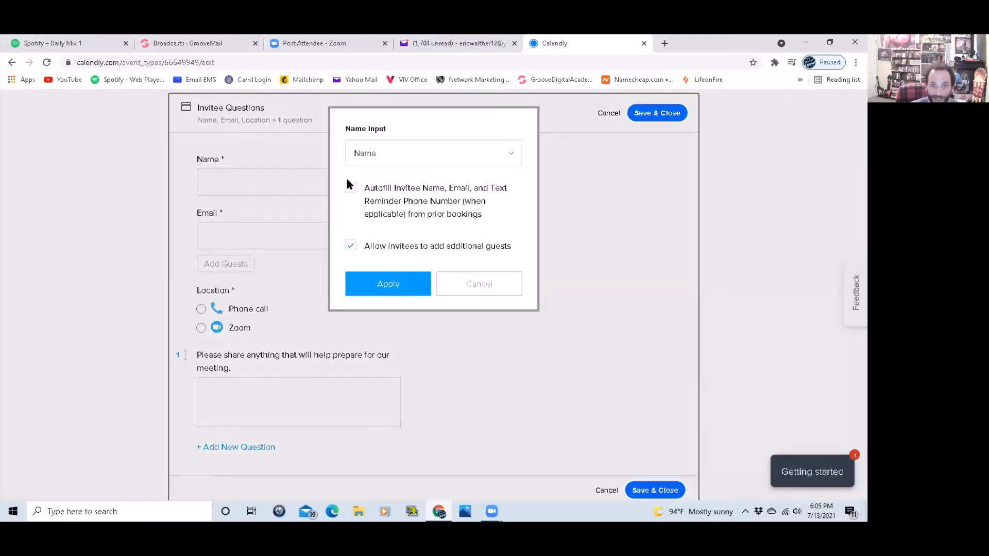
{"action": "left_click", "coordinate": [477, 284]}
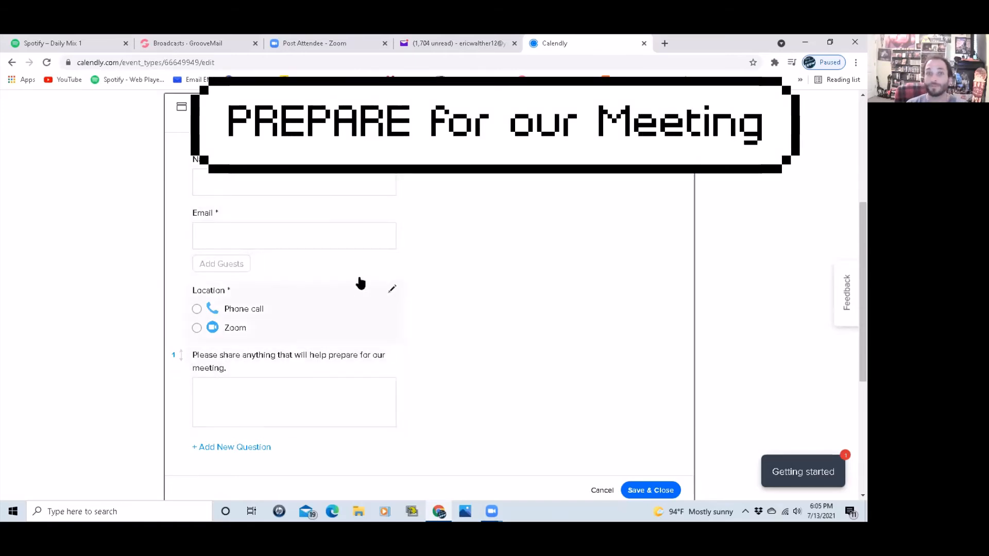
Add a one-line invitee question that asks "What do you need help with?".
{"action": "scroll", "coordinate": [308, 304], "scroll_direction": "down", "scroll_amount": 2}
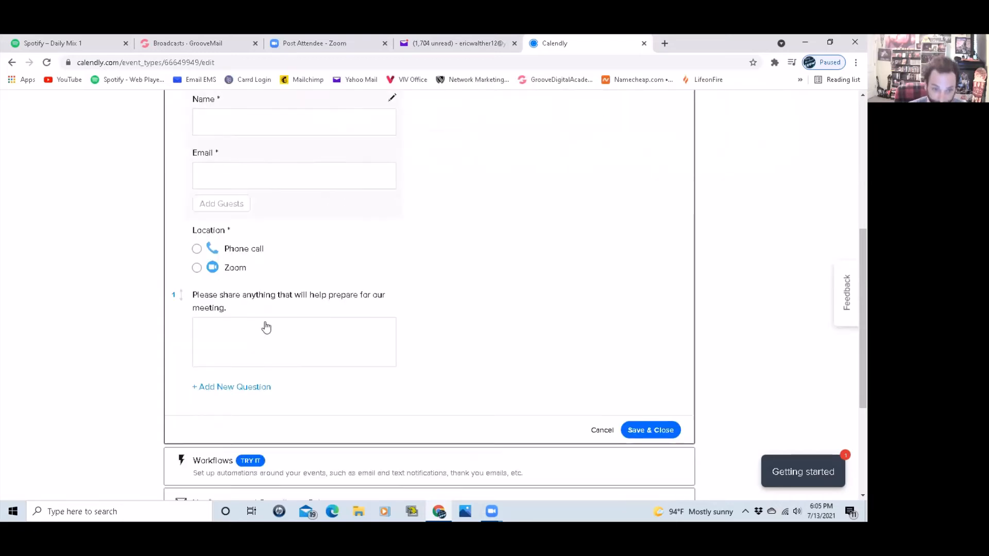
{"action": "left_click", "coordinate": [213, 340]}
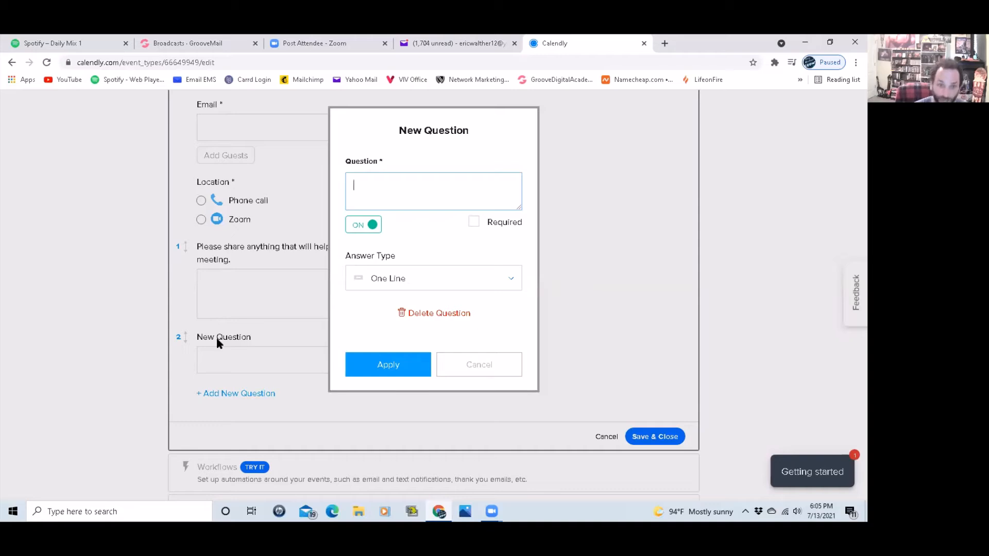
{"action": "type", "text": "What do you need help with?"}
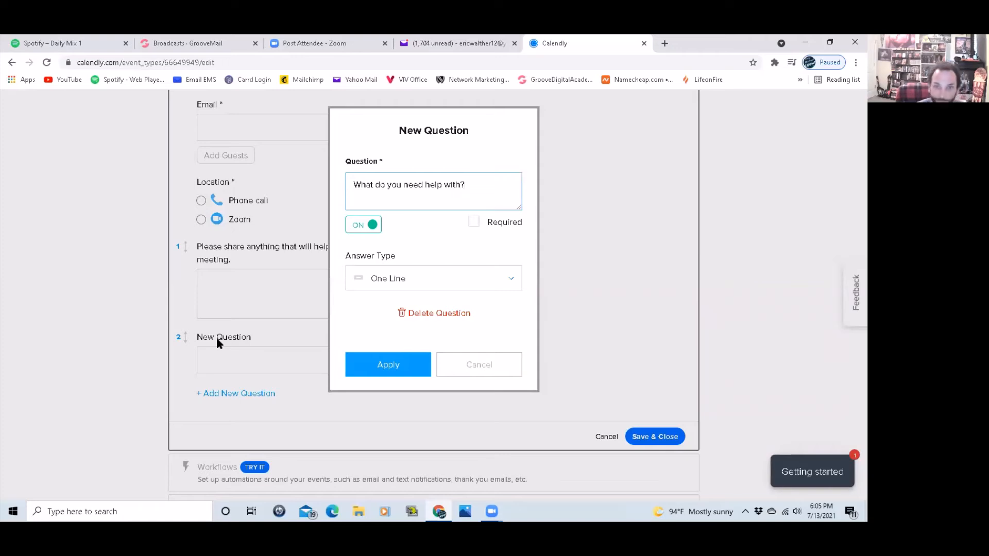
{"action": "left_click", "coordinate": [391, 375]}
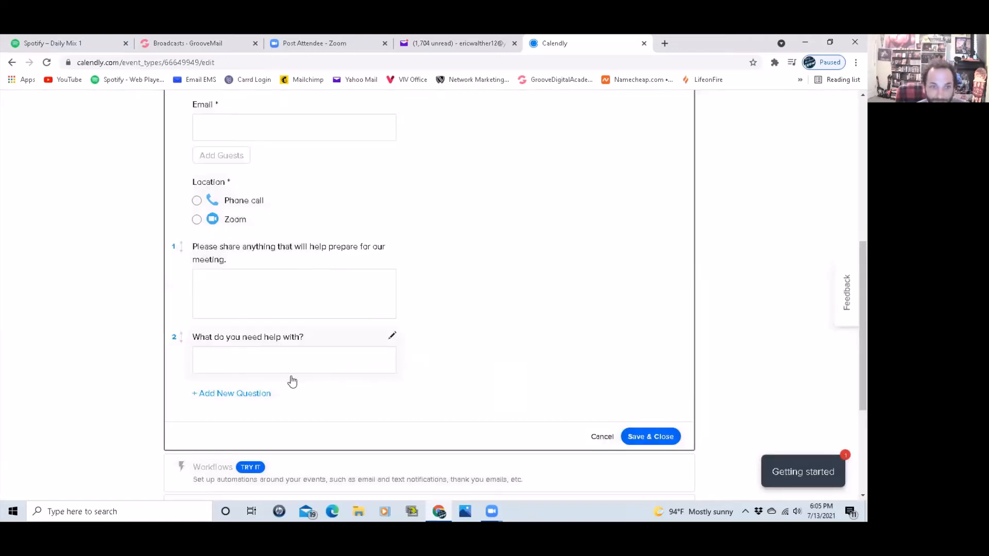
Check the answer types offered for another question without adding it, and save the invitee questions.
{"action": "left_click", "coordinate": [231, 394]}
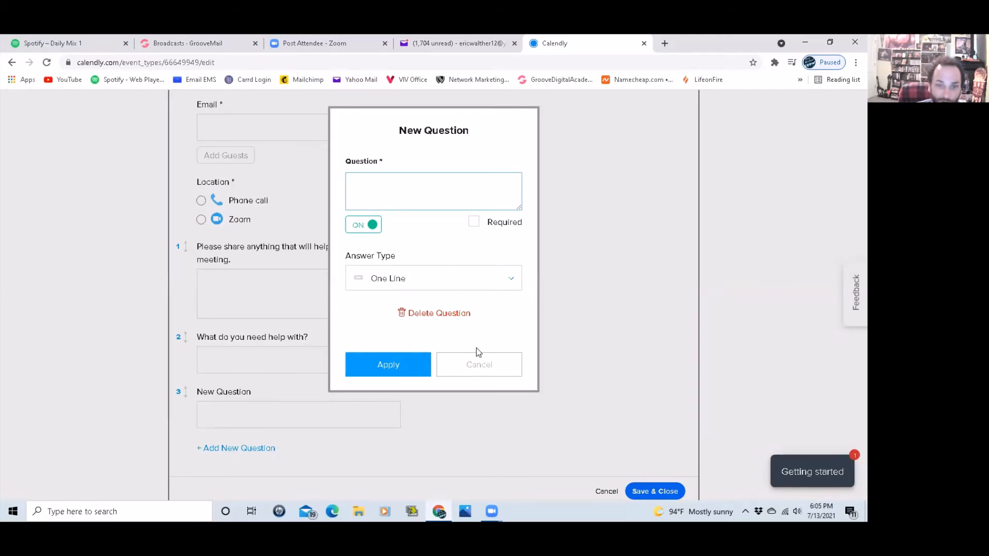
{"action": "left_click", "coordinate": [399, 282]}
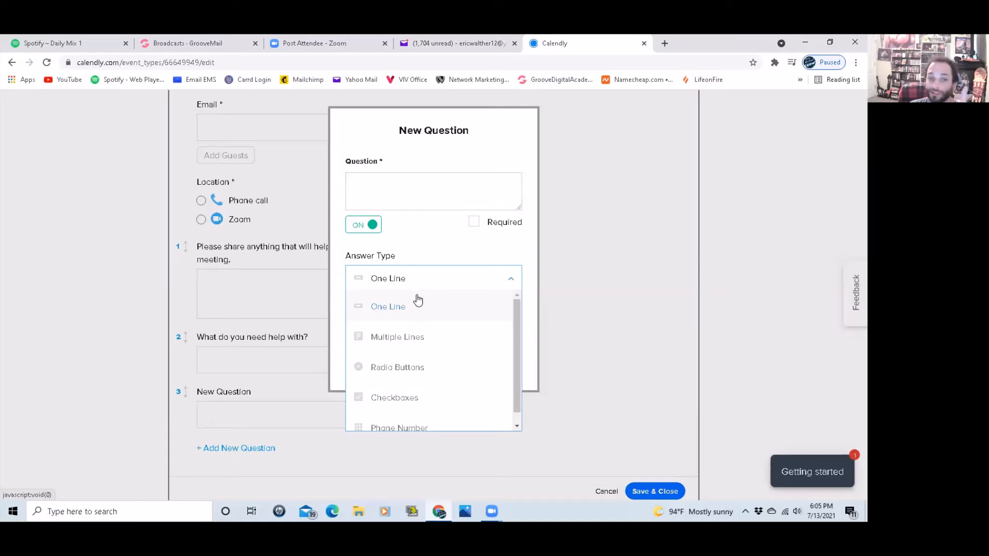
{"action": "scroll", "coordinate": [412, 319], "scroll_direction": "down", "scroll_amount": 1}
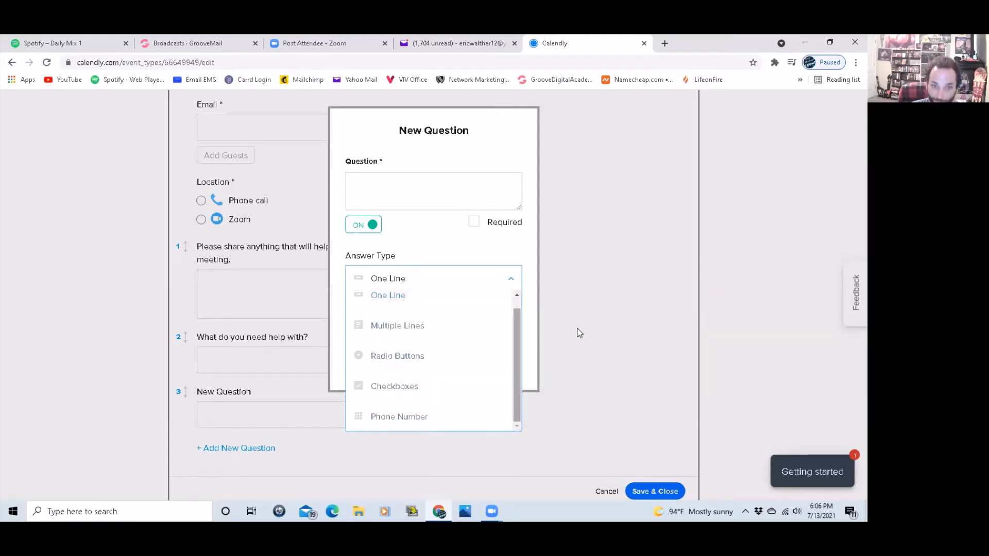
{"action": "scroll", "coordinate": [438, 340], "scroll_direction": "up", "scroll_amount": 1}
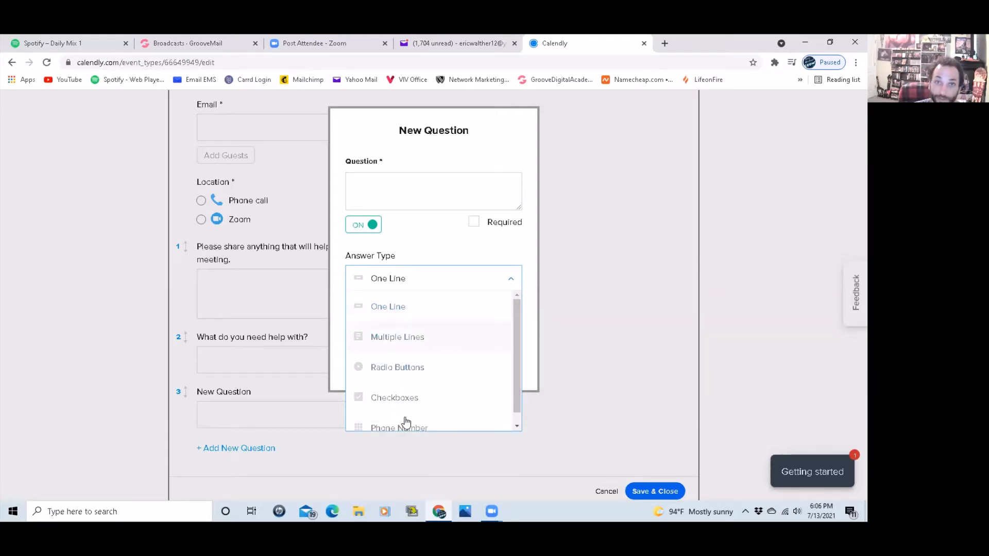
{"action": "left_click", "coordinate": [644, 358]}
{"action": "scroll", "coordinate": [644, 358], "scroll_direction": "down", "scroll_amount": 2}
{"action": "left_click", "coordinate": [648, 332]}
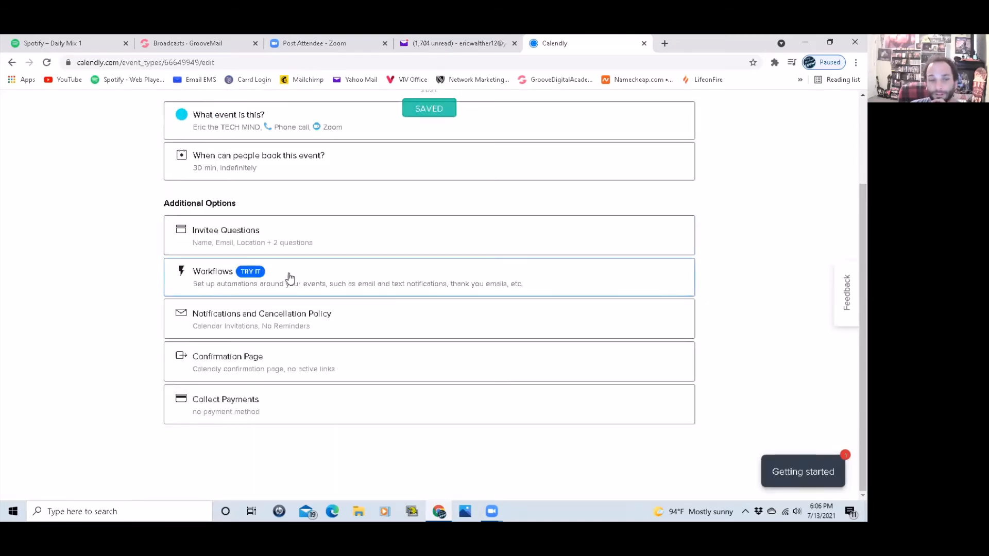
Personalize the calendar invitation in the notifications and cancellation policy by appending the host's first name to its title.
{"action": "left_click", "coordinate": [291, 318]}
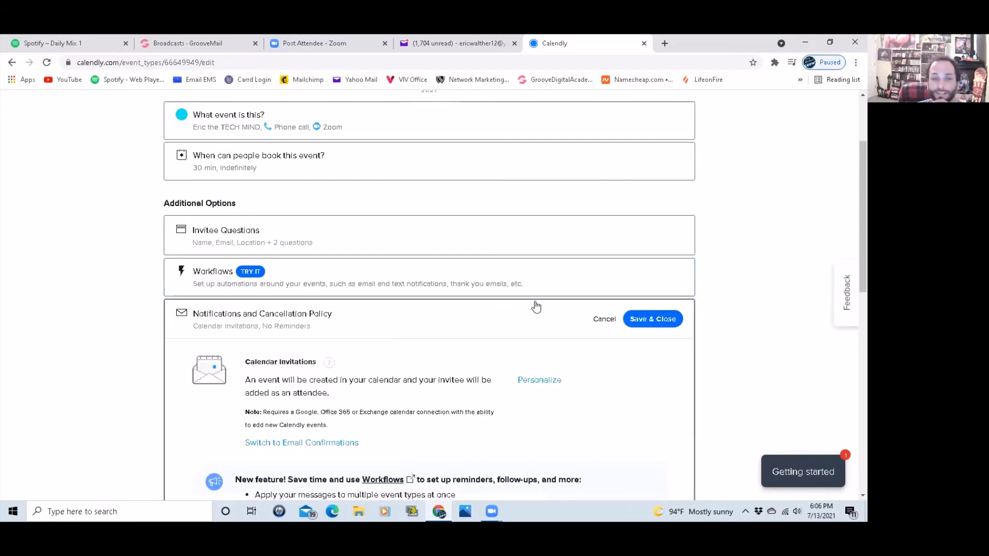
{"action": "scroll", "coordinate": [532, 306], "scroll_direction": "down", "scroll_amount": 2}
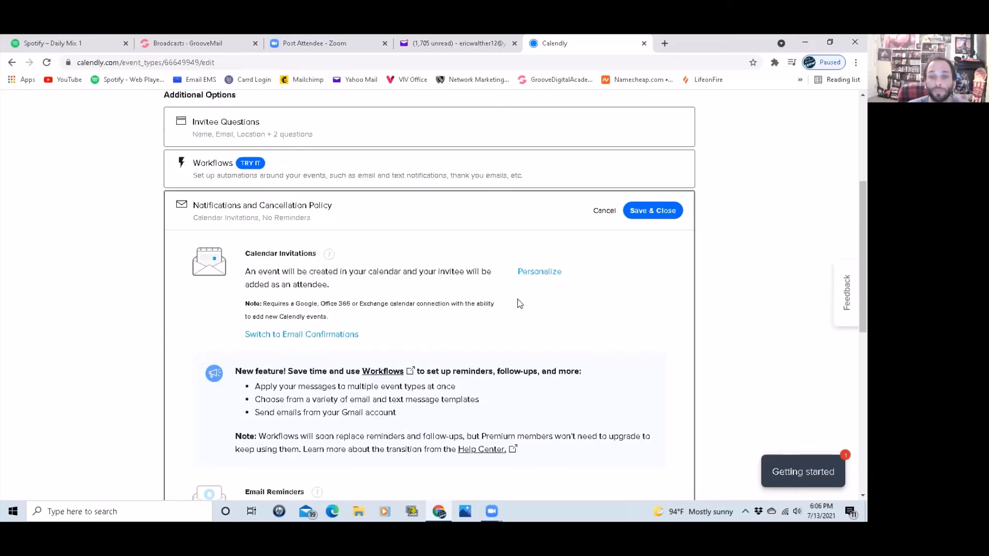
{"action": "left_click", "coordinate": [541, 273]}
{"action": "scroll", "coordinate": [454, 379], "scroll_direction": "down", "scroll_amount": 2}
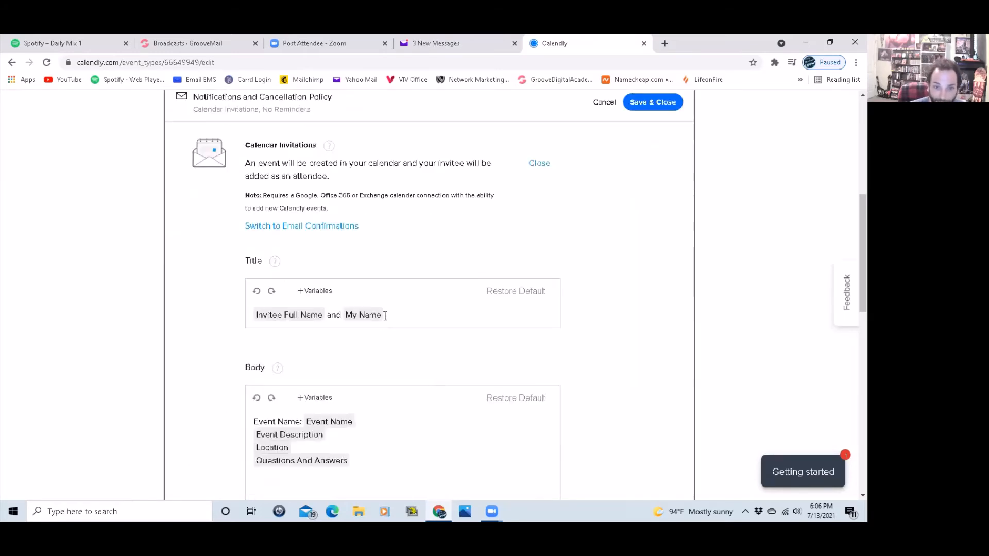
{"action": "type", "text": "ERIC"}
Add the line "I am so excited" at the end of the calendar invitation's body.
{"action": "scroll", "coordinate": [360, 312], "scroll_direction": "down", "scroll_amount": 3}
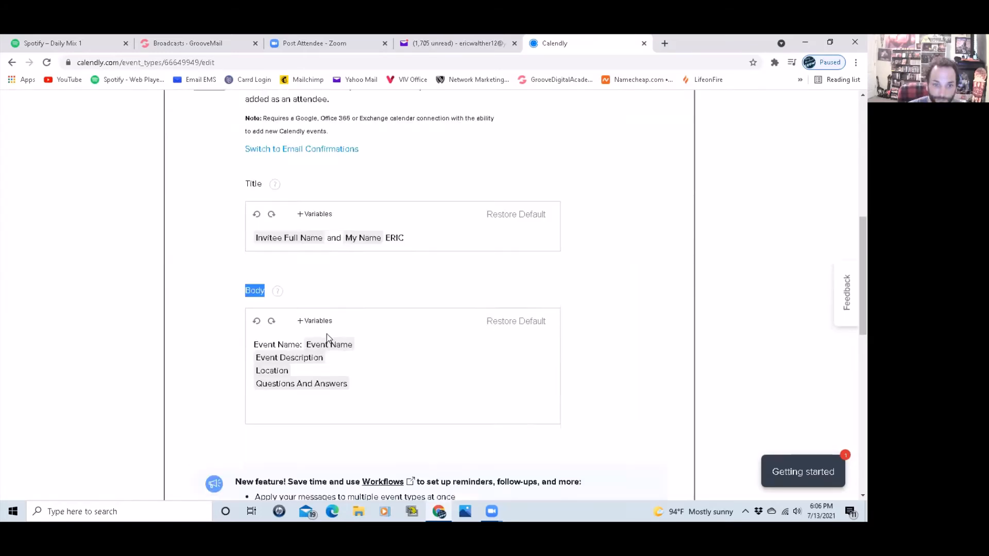
{"action": "scroll", "coordinate": [279, 288], "scroll_direction": "up", "scroll_amount": 2}
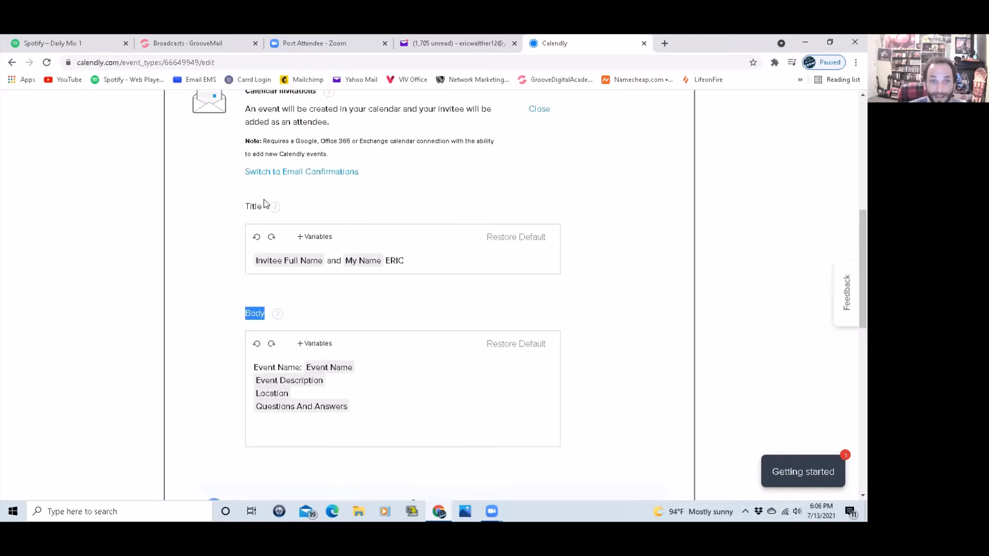
{"action": "double_click", "coordinate": [253, 207]}
{"action": "double_click", "coordinate": [256, 313]}
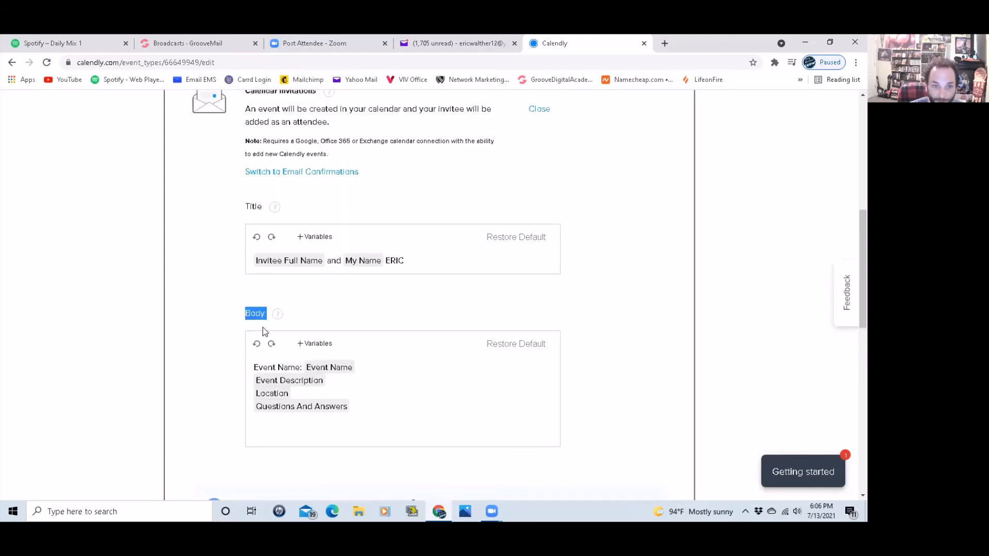
{"action": "left_click", "coordinate": [333, 420]}
{"action": "key", "text": "Return"}
{"action": "type", "text": "I a"}
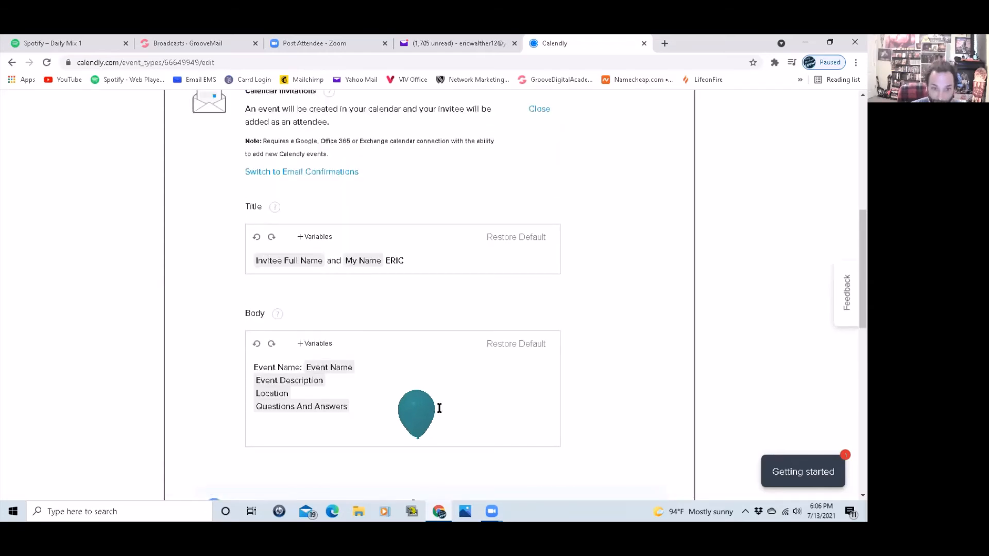
{"action": "type", "text": "m "}
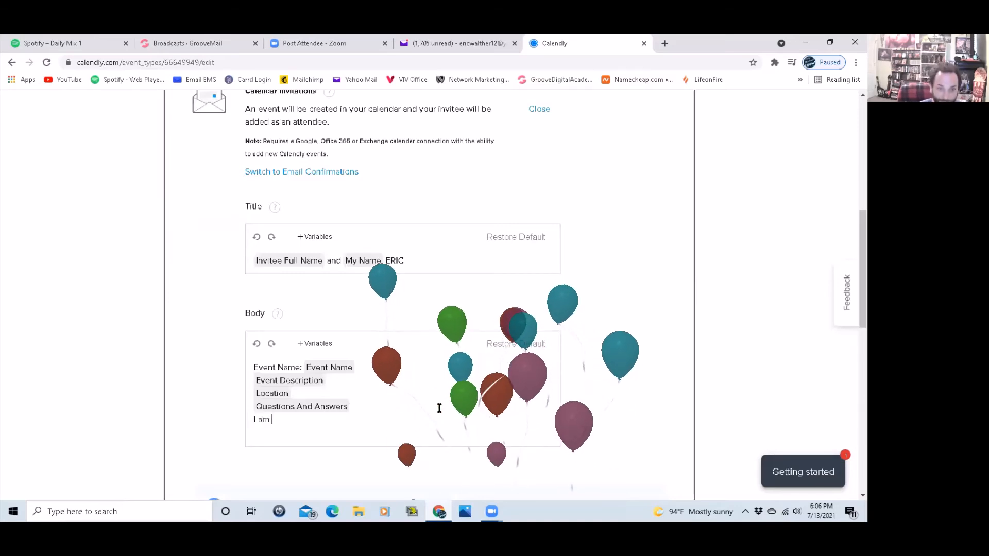
{"action": "type", "text": "so ewxcited"}
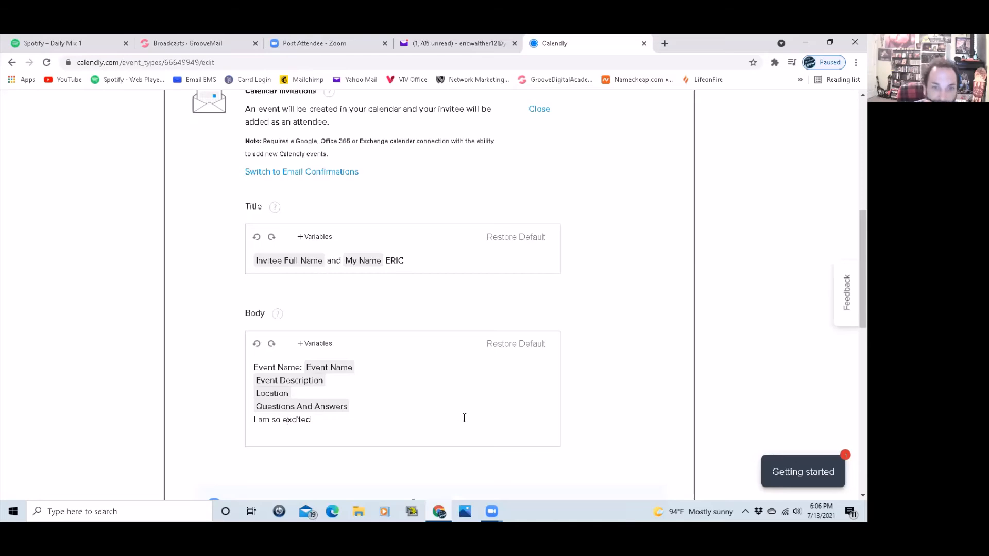
Turn on email reminders and email follow-up for the event.
{"action": "scroll", "coordinate": [544, 340], "scroll_direction": "down", "scroll_amount": 5}
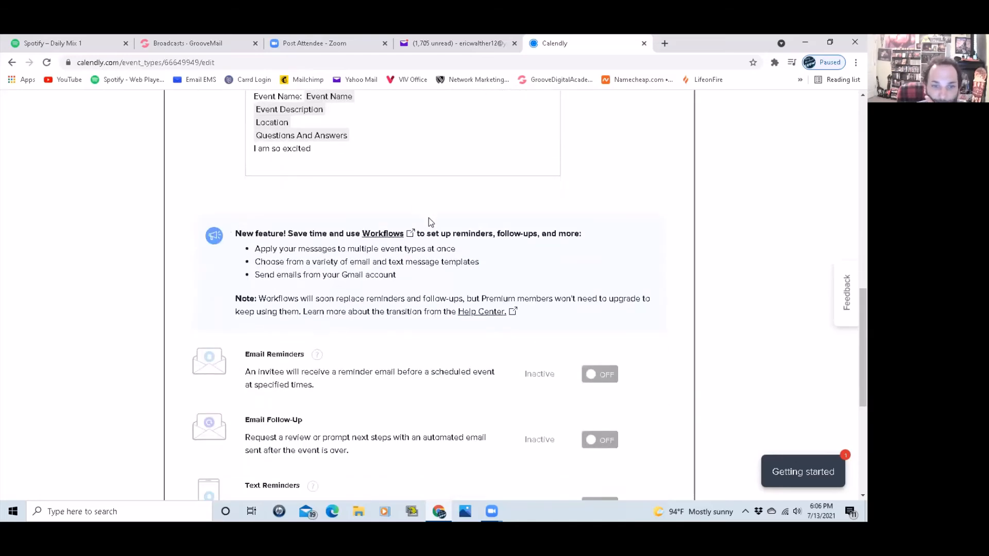
{"action": "scroll", "coordinate": [431, 215], "scroll_direction": "down", "scroll_amount": 2}
{"action": "left_click", "coordinate": [592, 267]}
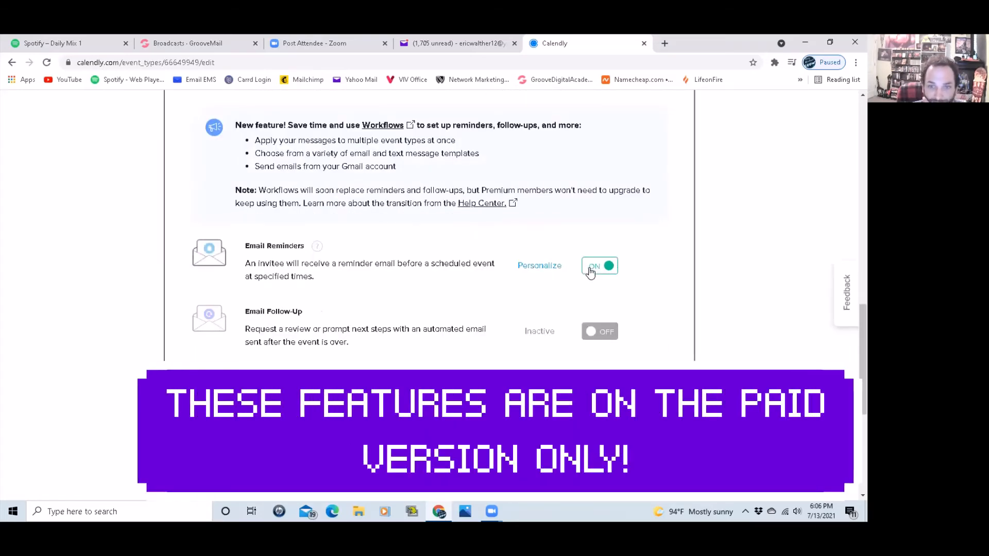
{"action": "left_click", "coordinate": [593, 334]}
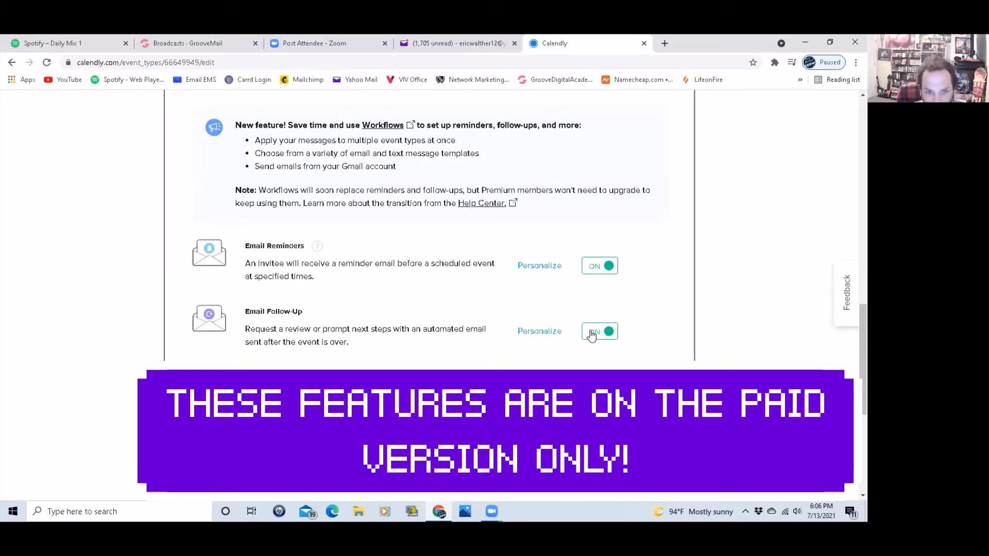
Turn on text reminders and save their message with the ending "on Event Date" replaced by the filler text "dgdflkg;dalfkg".
{"action": "scroll", "coordinate": [590, 335], "scroll_direction": "down", "scroll_amount": 3}
{"action": "left_click", "coordinate": [593, 336]}
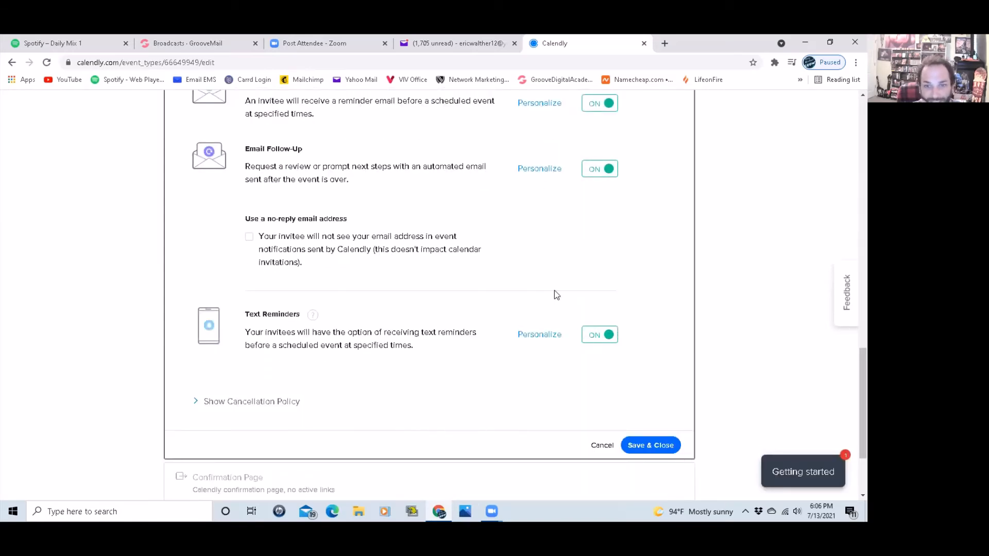
{"action": "left_click", "coordinate": [539, 336]}
{"action": "scroll", "coordinate": [549, 246], "scroll_direction": "down", "scroll_amount": 2}
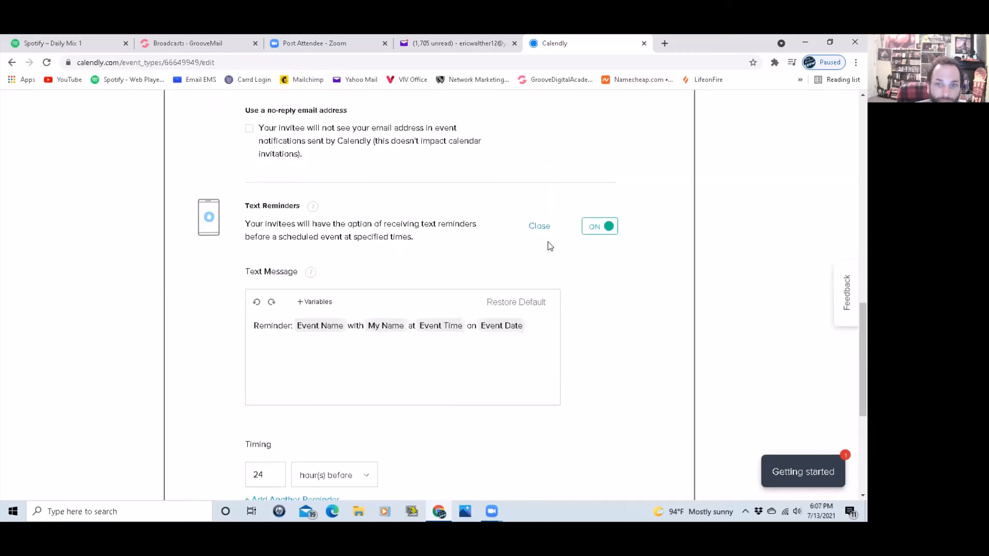
{"action": "left_click", "coordinate": [544, 333]}
{"action": "key", "text": "BackSpace"}
{"action": "type", "text": "dgdflkg;dalfkg;ldsafkg"}
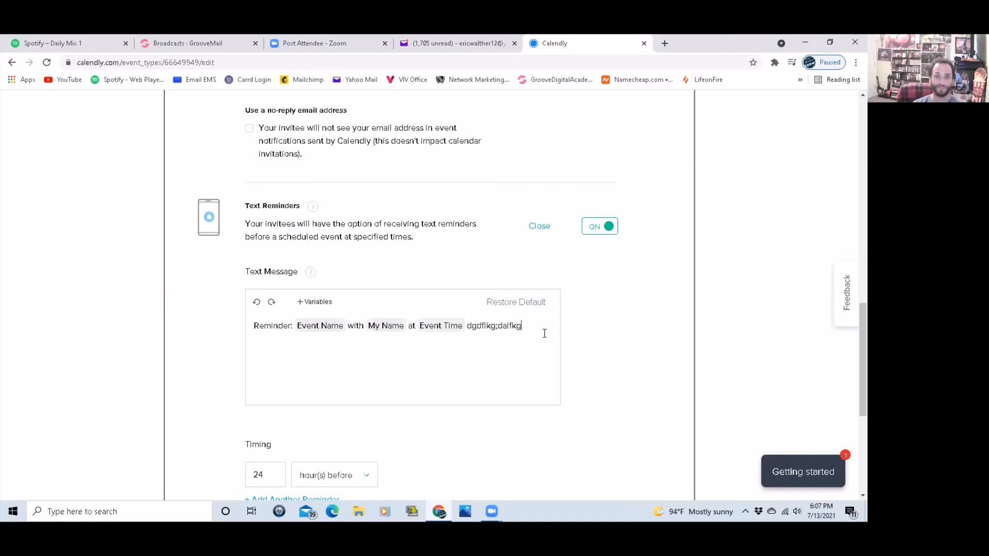
{"action": "scroll", "coordinate": [543, 332], "scroll_direction": "down", "scroll_amount": 4}
{"action": "left_click", "coordinate": [647, 377]}
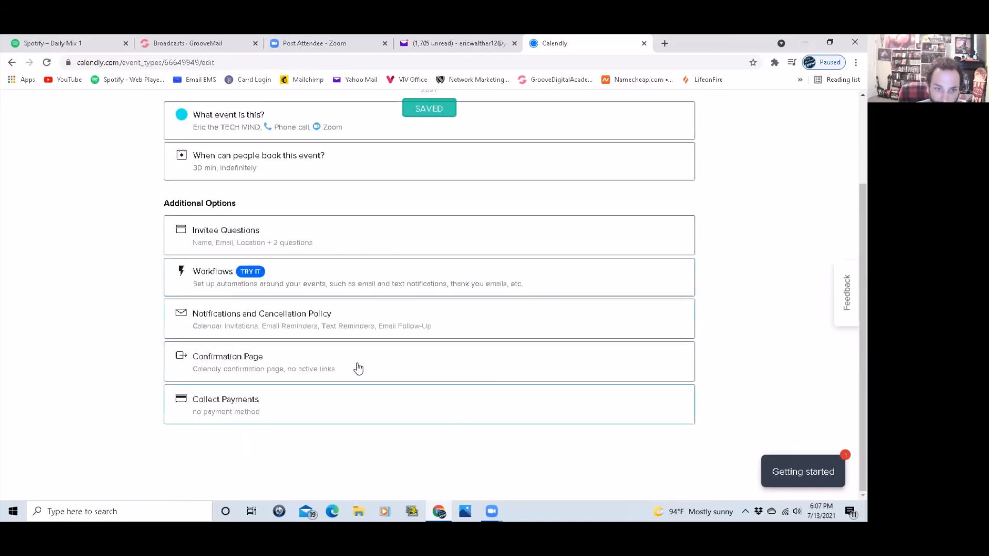
Try to save the confirmation page as a redirect to an external site without a redirect URL, and discard the changes.
{"action": "left_click", "coordinate": [282, 355]}
{"action": "scroll", "coordinate": [368, 323], "scroll_direction": "down", "scroll_amount": 4}
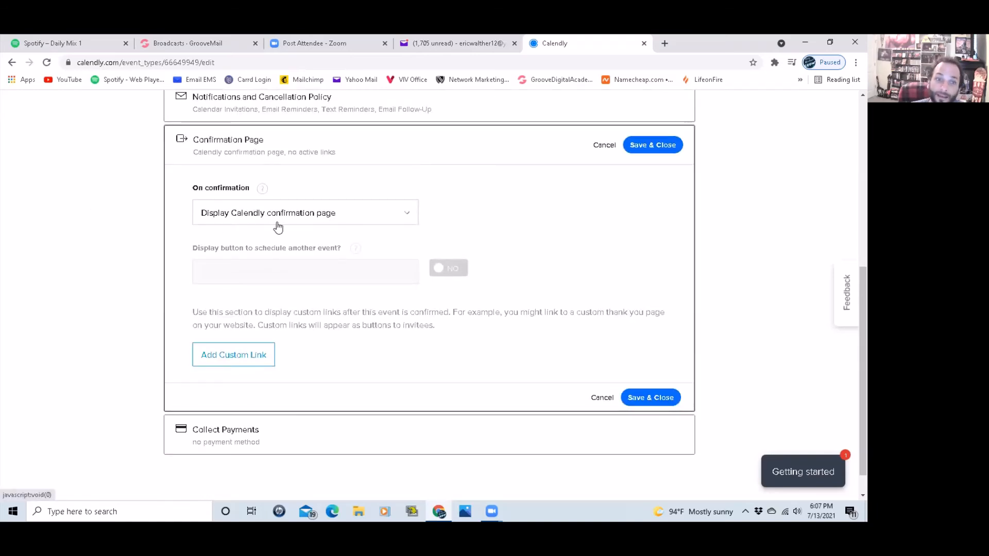
{"action": "left_click", "coordinate": [319, 221]}
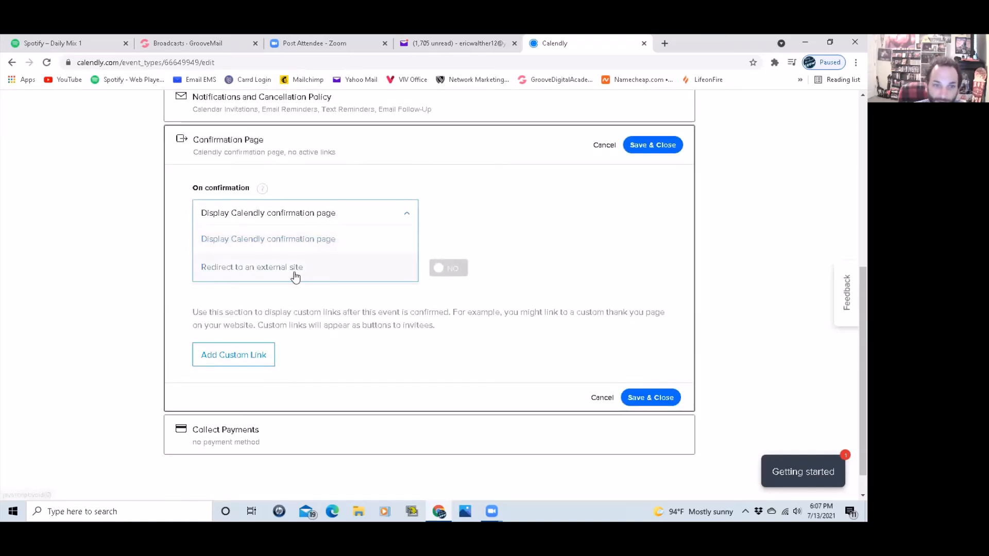
{"action": "left_click", "coordinate": [260, 268]}
{"action": "left_click", "coordinate": [232, 281]}
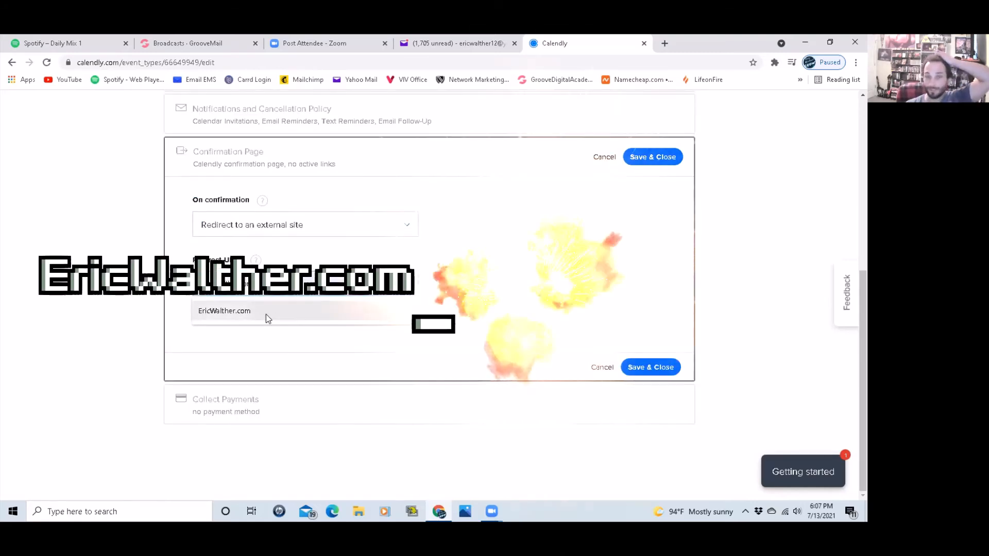
{"action": "left_click", "coordinate": [606, 221]}
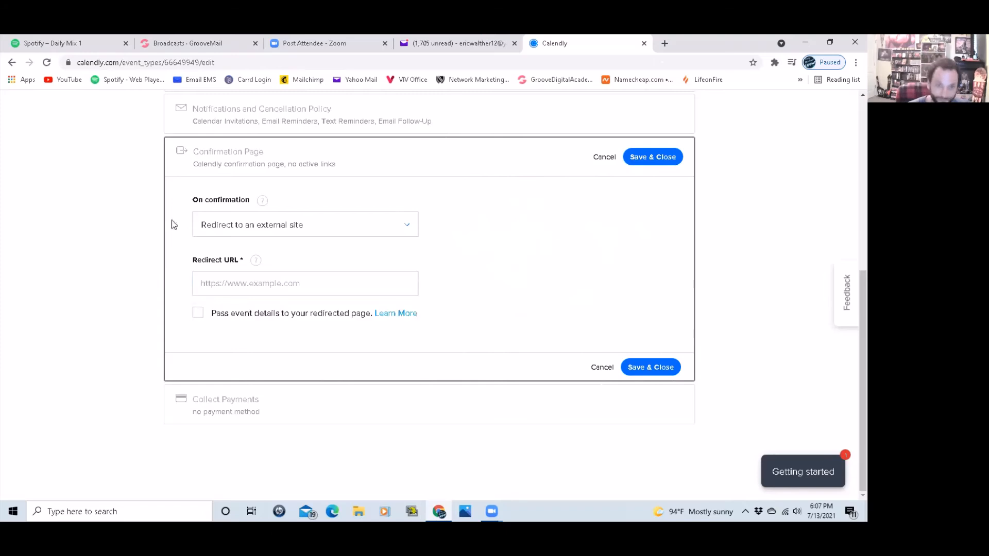
{"action": "left_click", "coordinate": [644, 373]}
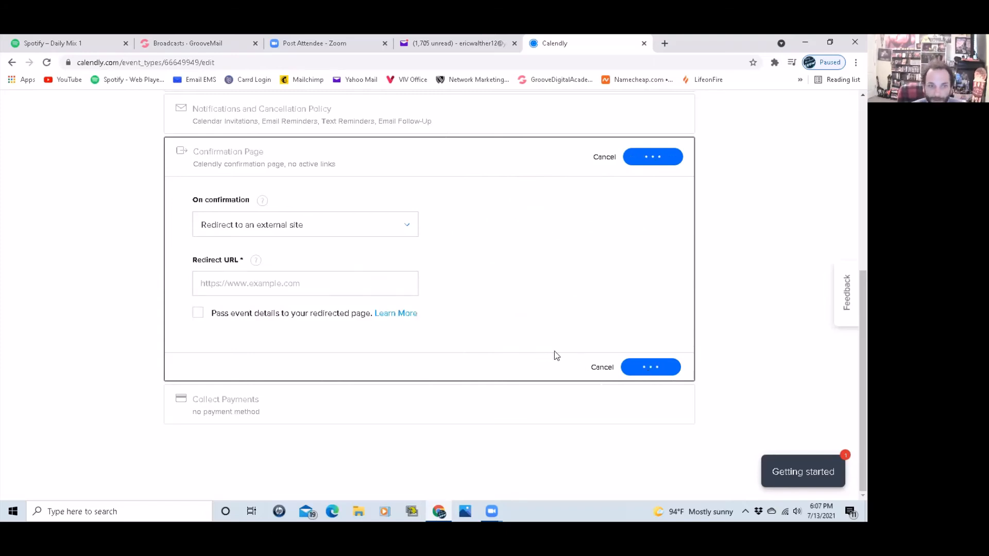
{"action": "left_click", "coordinate": [602, 382]}
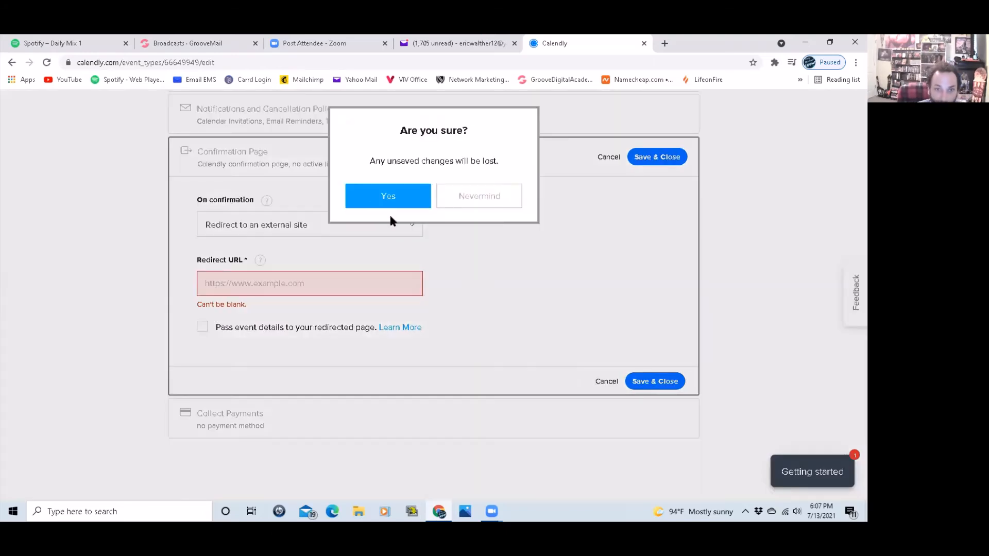
{"action": "left_click", "coordinate": [408, 194]}
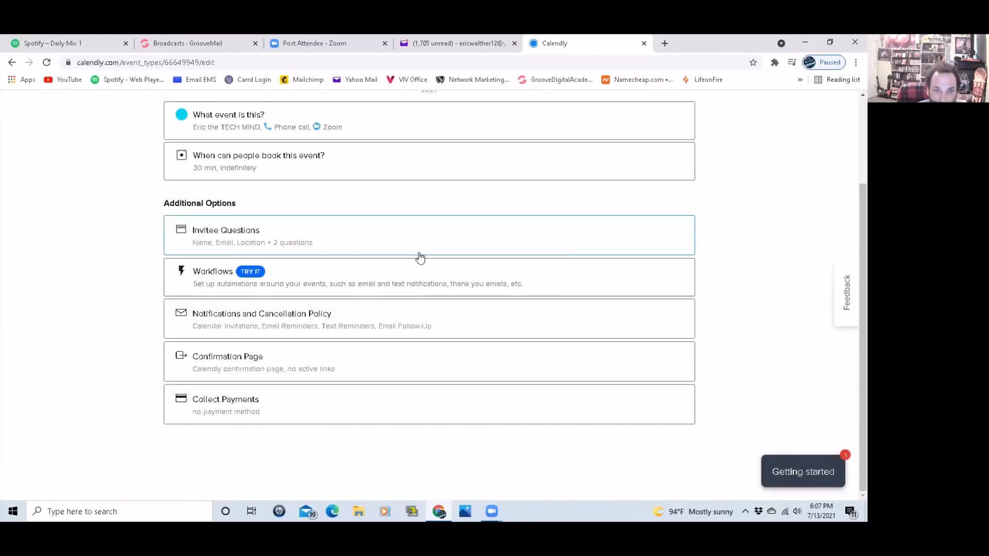
Review the Stripe and PayPal options for collecting payments and save the section without choosing a payment method.
{"action": "left_click", "coordinate": [276, 407]}
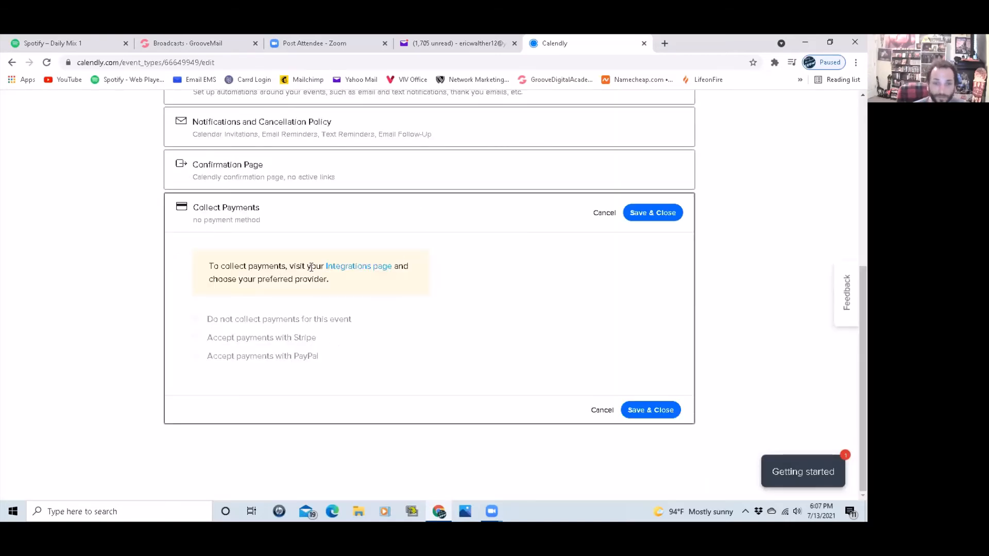
{"action": "left_click_drag", "start_coordinate": [295, 341], "coordinate": [318, 361]}
{"action": "left_click", "coordinate": [363, 353]}
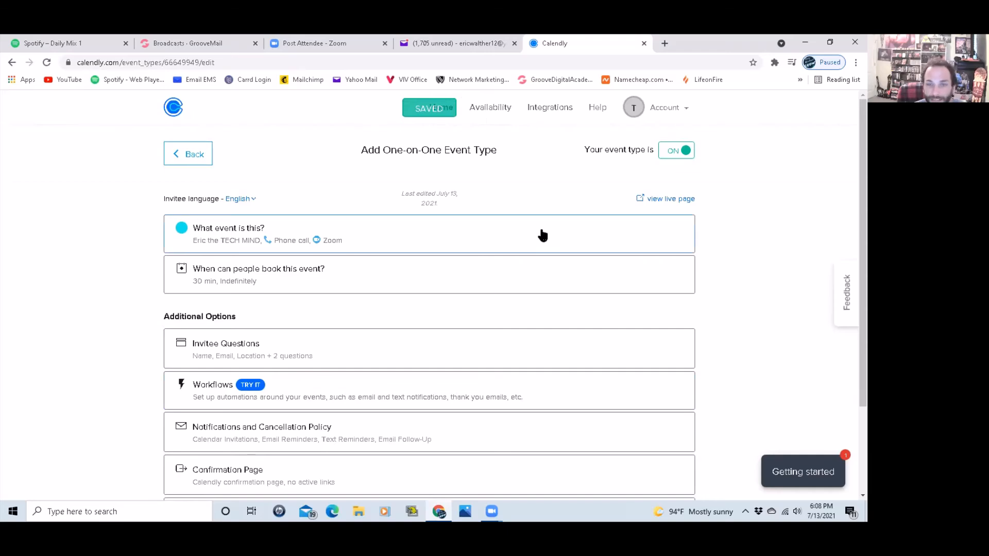
Open the new One-on-One event's booking page from the event types overview and pick 1:00pm on Tuesday, July 20.
{"action": "left_click", "coordinate": [444, 109]}
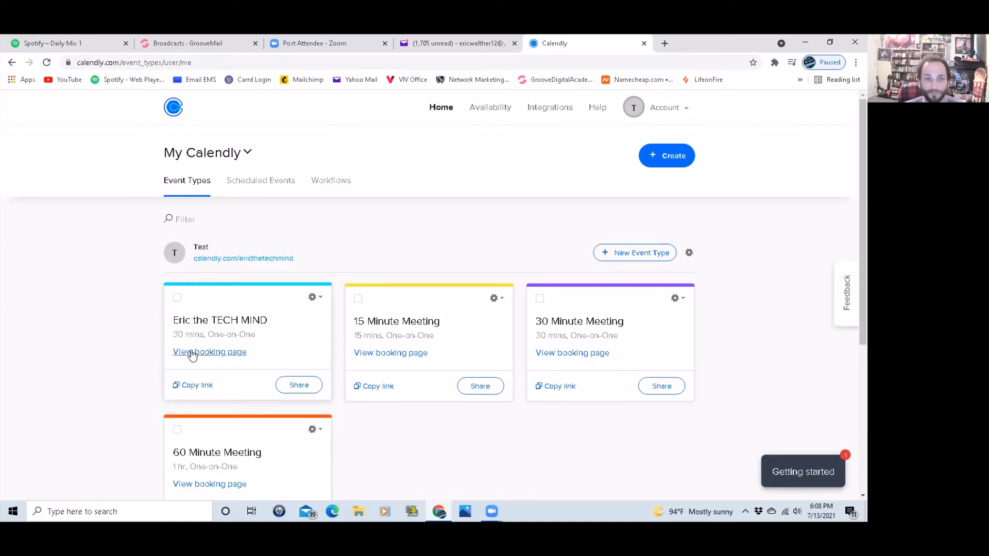
{"action": "left_click", "coordinate": [192, 352]}
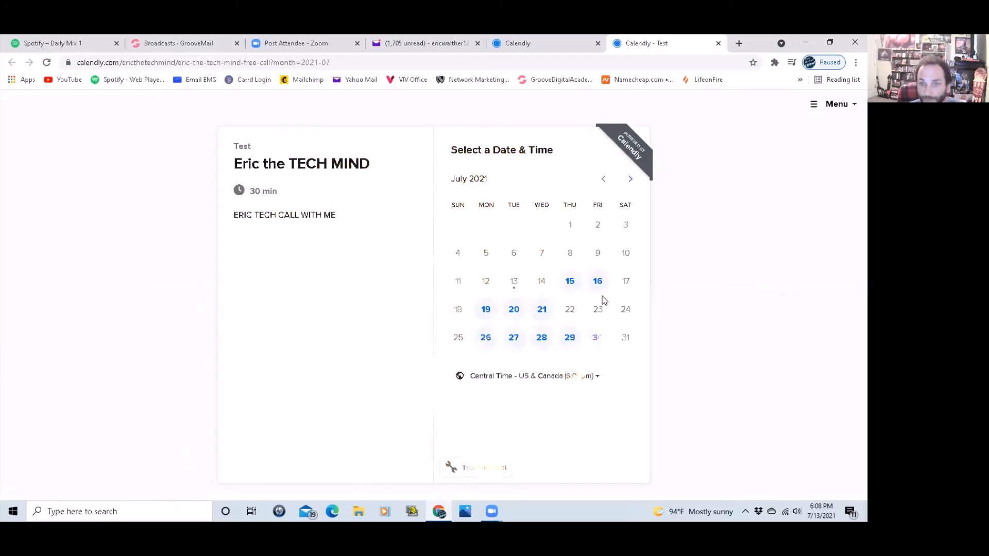
{"action": "left_click", "coordinate": [513, 309]}
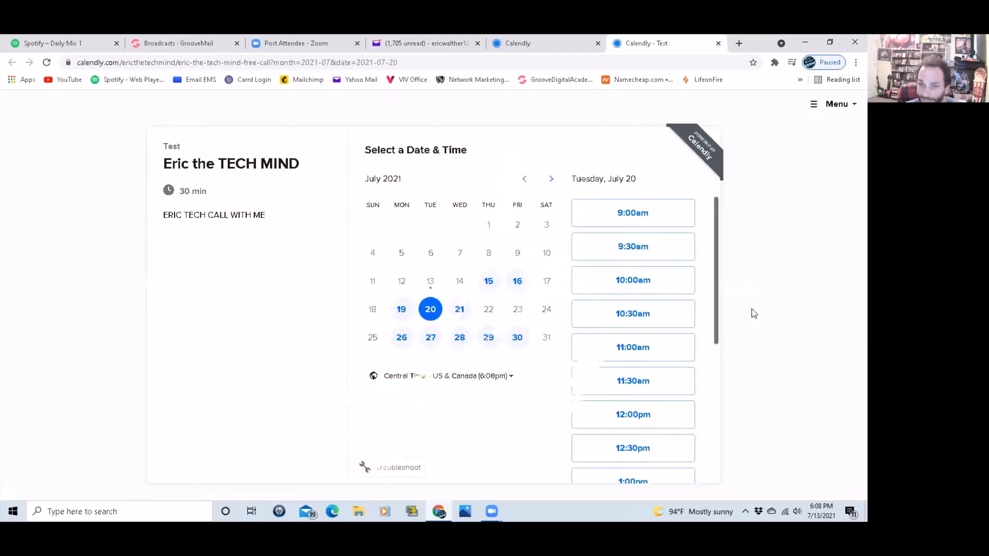
{"action": "scroll", "coordinate": [607, 345], "scroll_direction": "down", "scroll_amount": 3}
{"action": "left_click", "coordinate": [608, 330]}
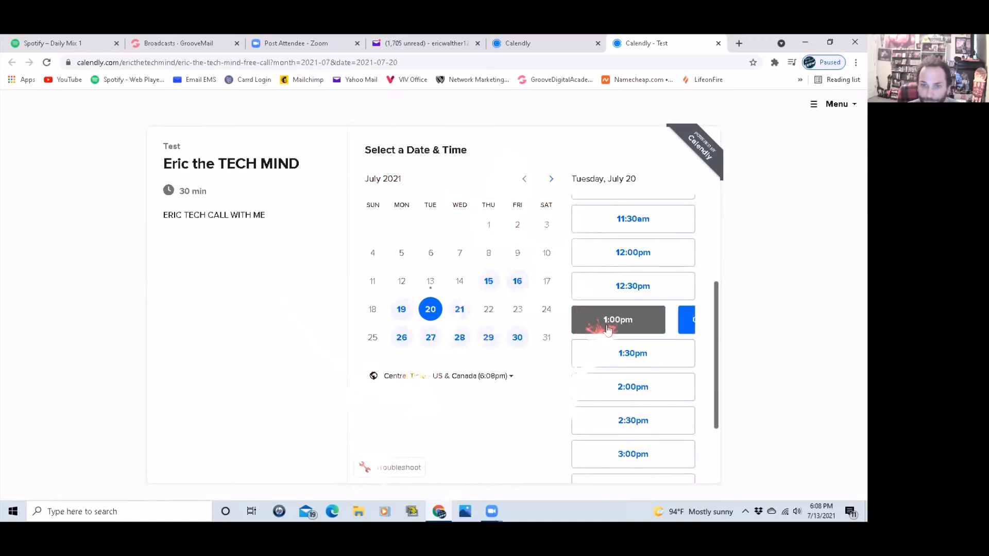
{"action": "left_click", "coordinate": [654, 322]}
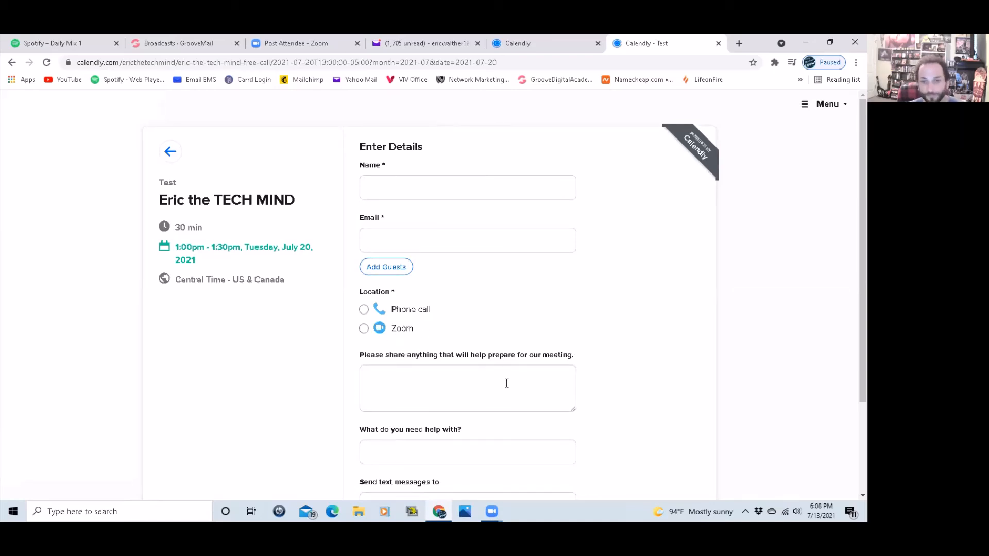
Examine the booking's details form, including guests, location choices, invitee questions and the field for text messages.
{"action": "scroll", "coordinate": [506, 383], "scroll_direction": "down", "scroll_amount": 2}
{"action": "left_click", "coordinate": [386, 268]}
{"action": "left_click", "coordinate": [425, 336]}
{"action": "scroll", "coordinate": [493, 336], "scroll_direction": "down", "scroll_amount": 1}
{"action": "left_click", "coordinate": [417, 378]}
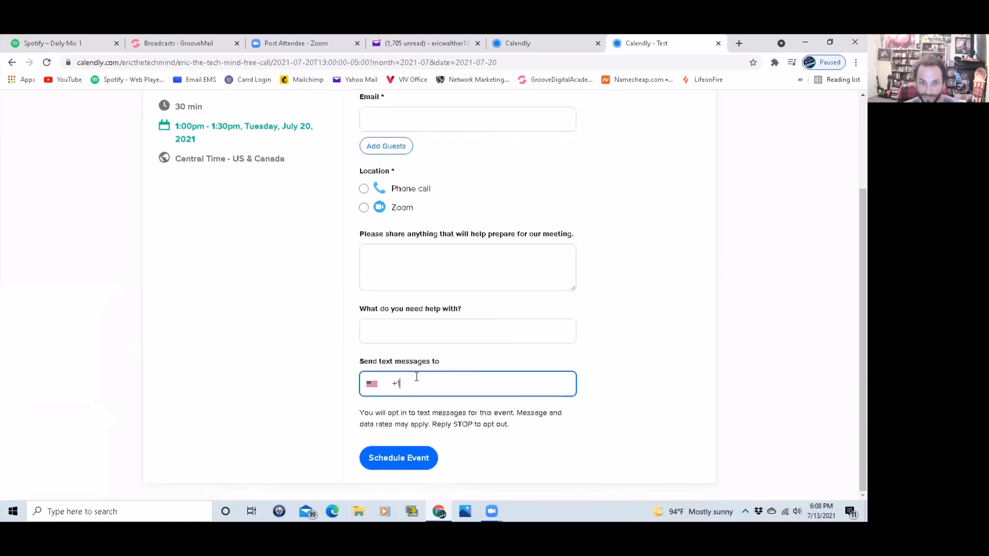
{"action": "left_click", "coordinate": [399, 452]}
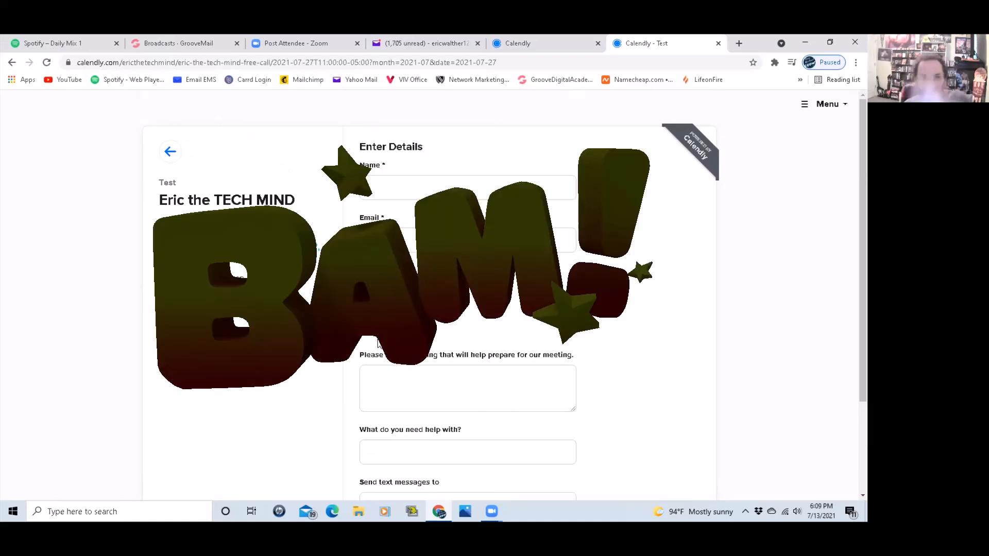